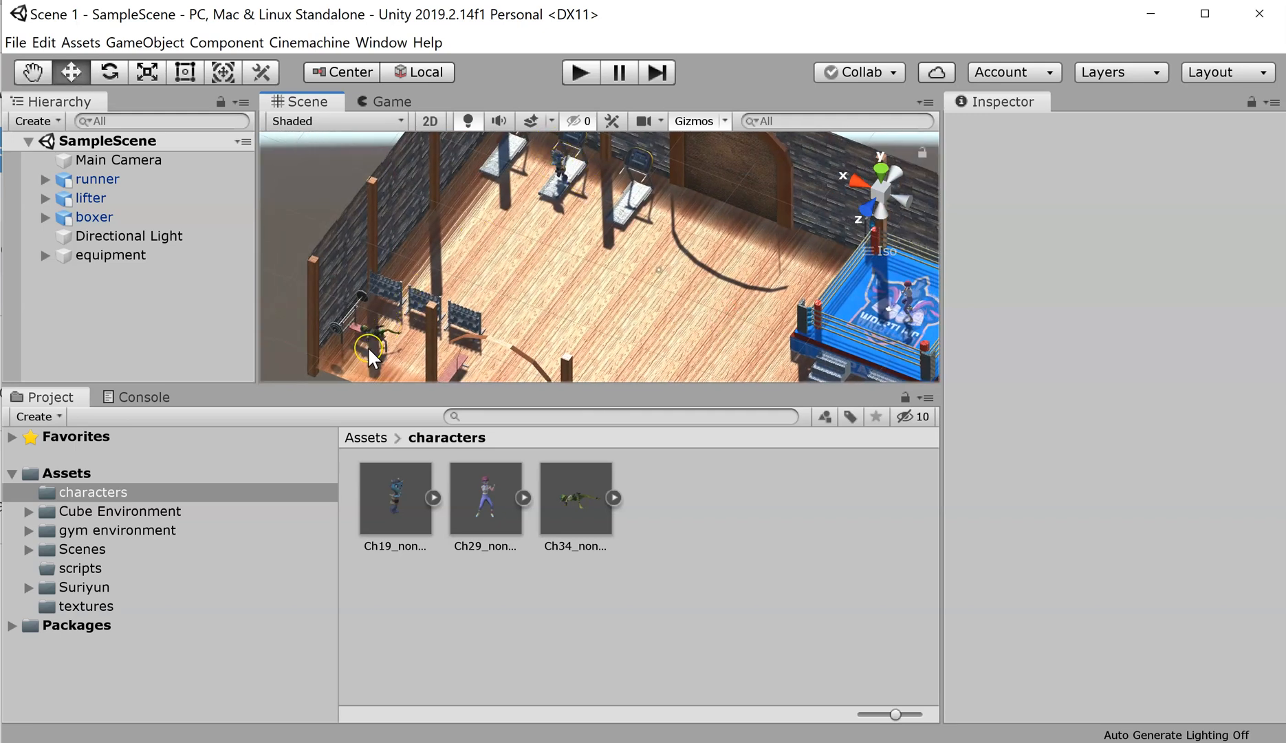
Step: Bring the ring into view and close the Cinemachine camera menu without creating anything
middle_drag(701, 288, 650, 244)
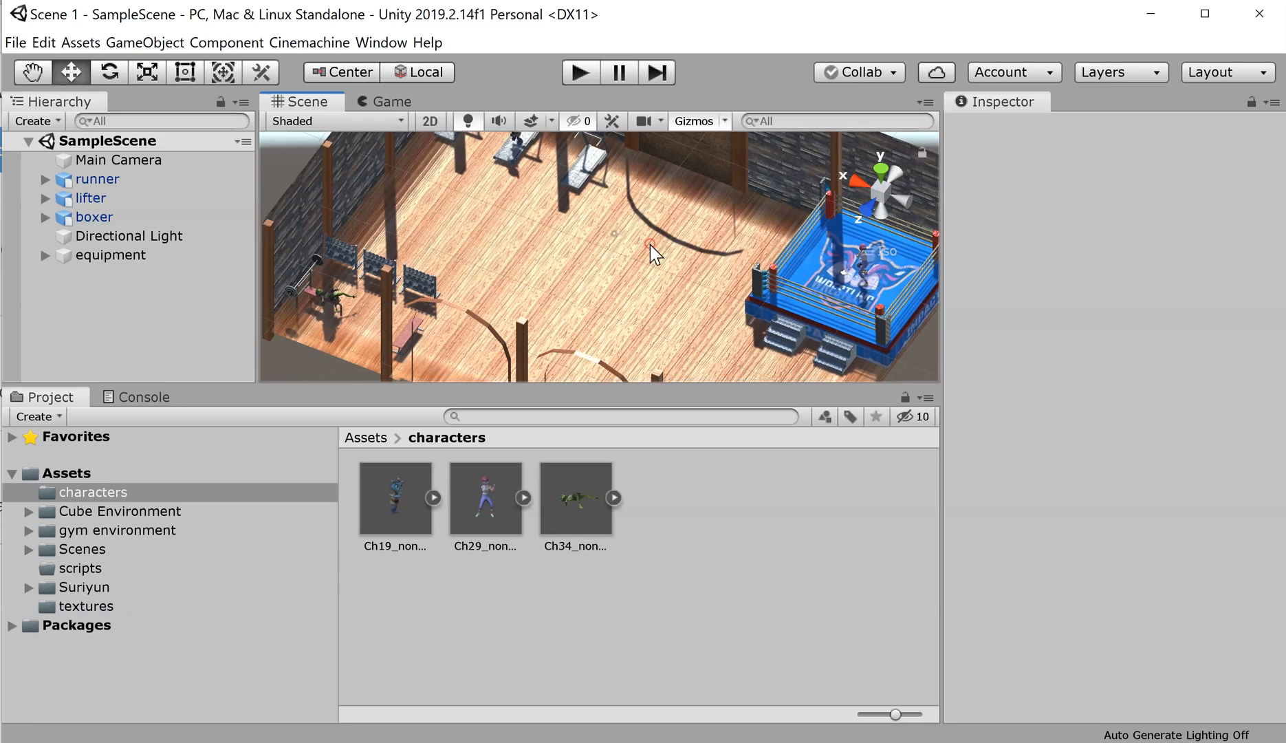
click(317, 43)
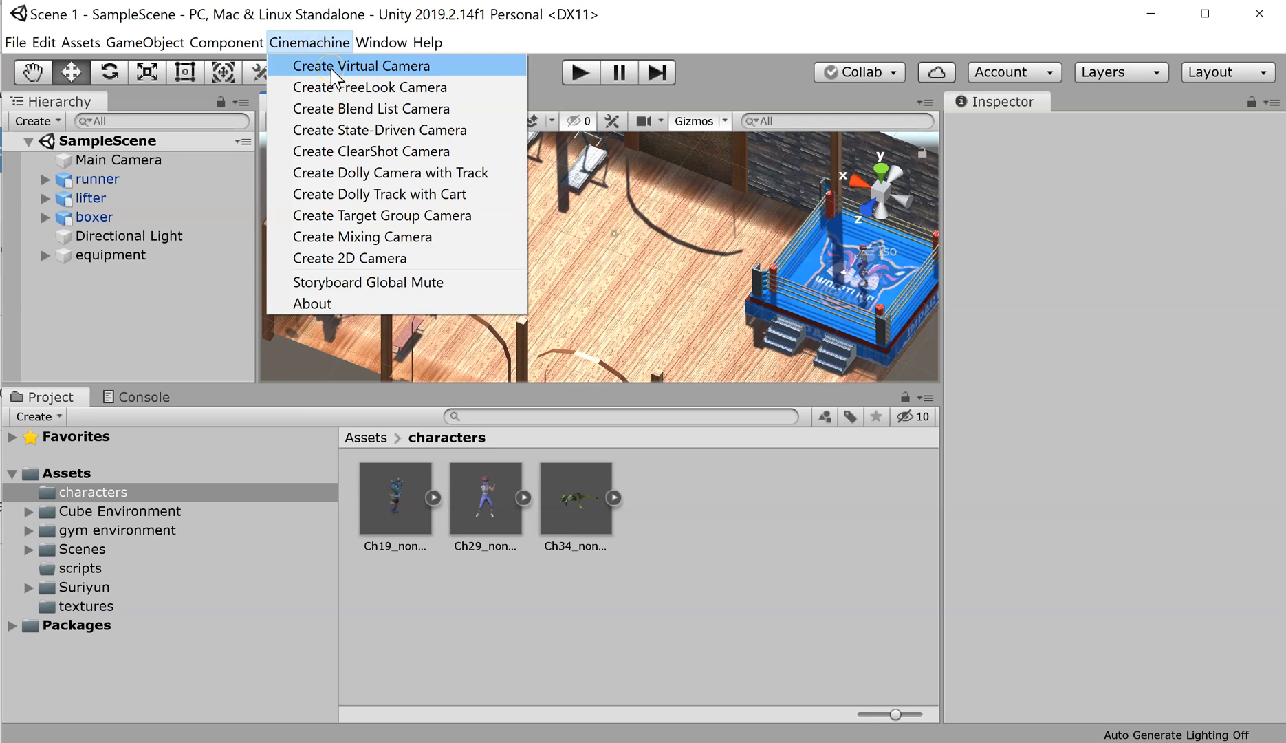
click(120, 337)
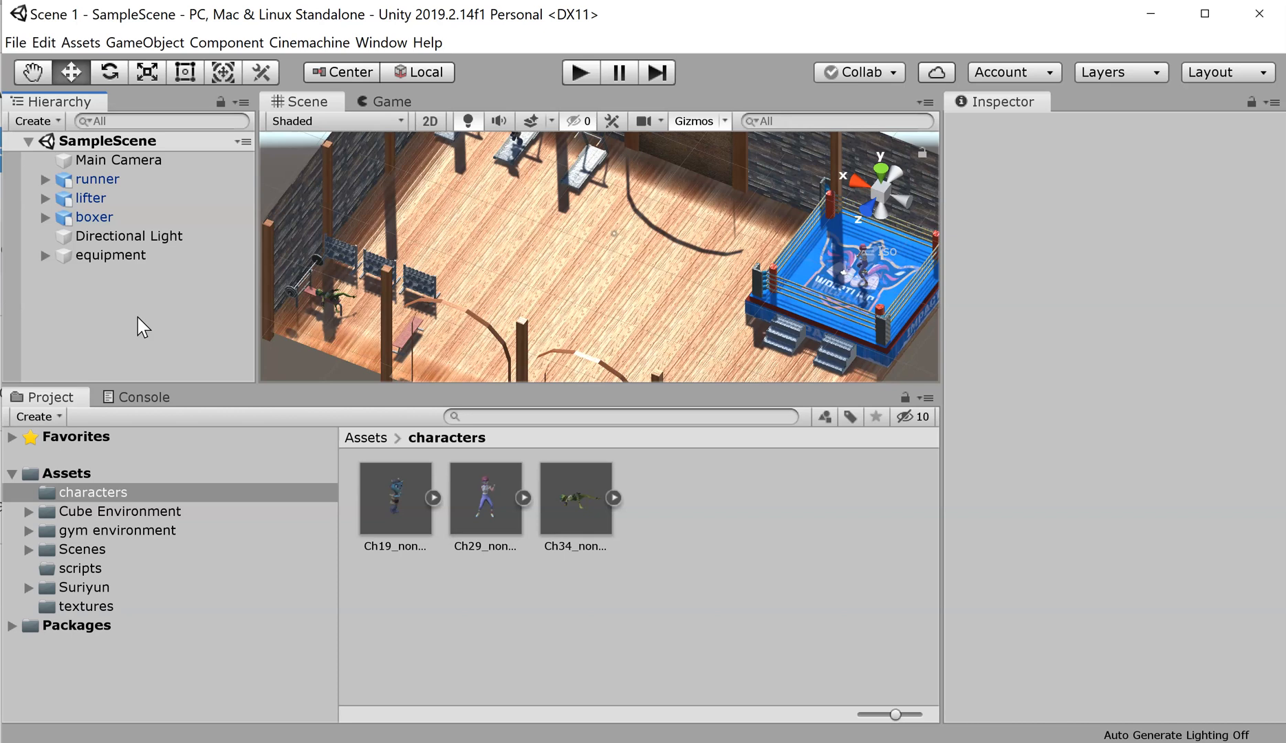
click(66, 259)
click(231, 374)
click(57, 312)
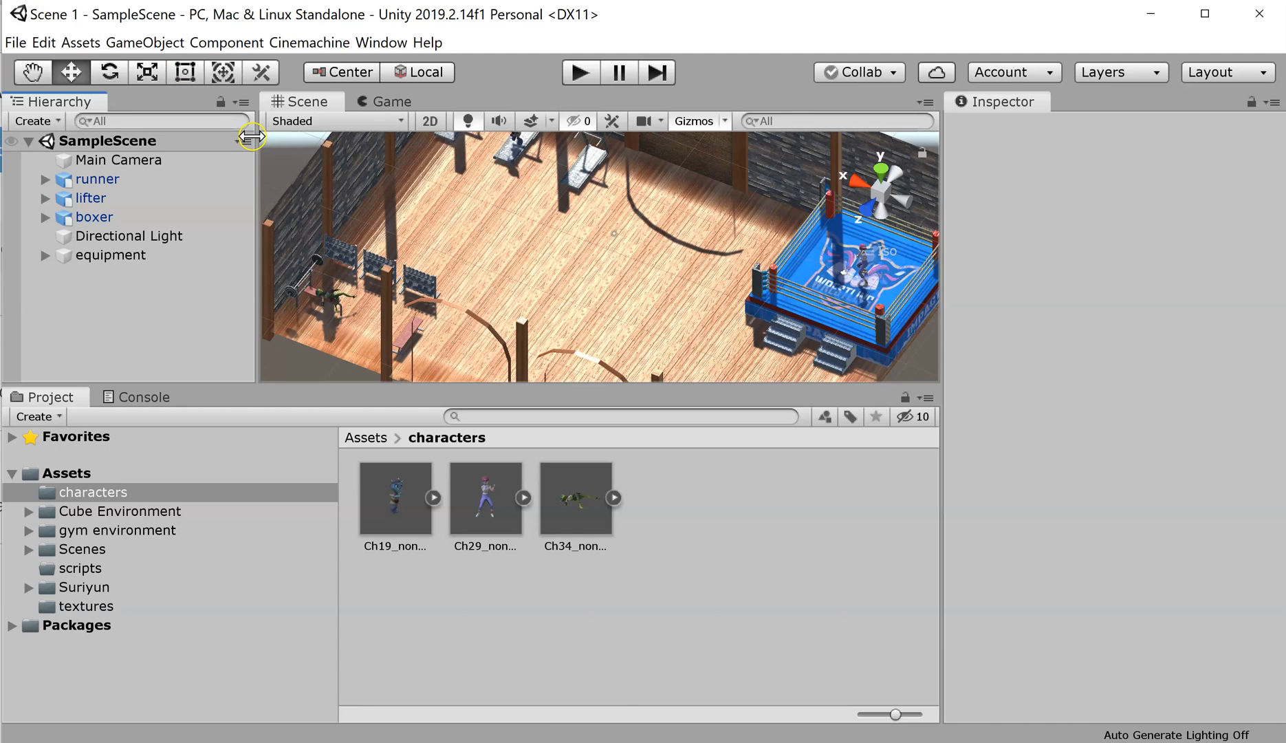
Step: Add an empty child object under runner and name it runnerFollow
right_click(112, 181)
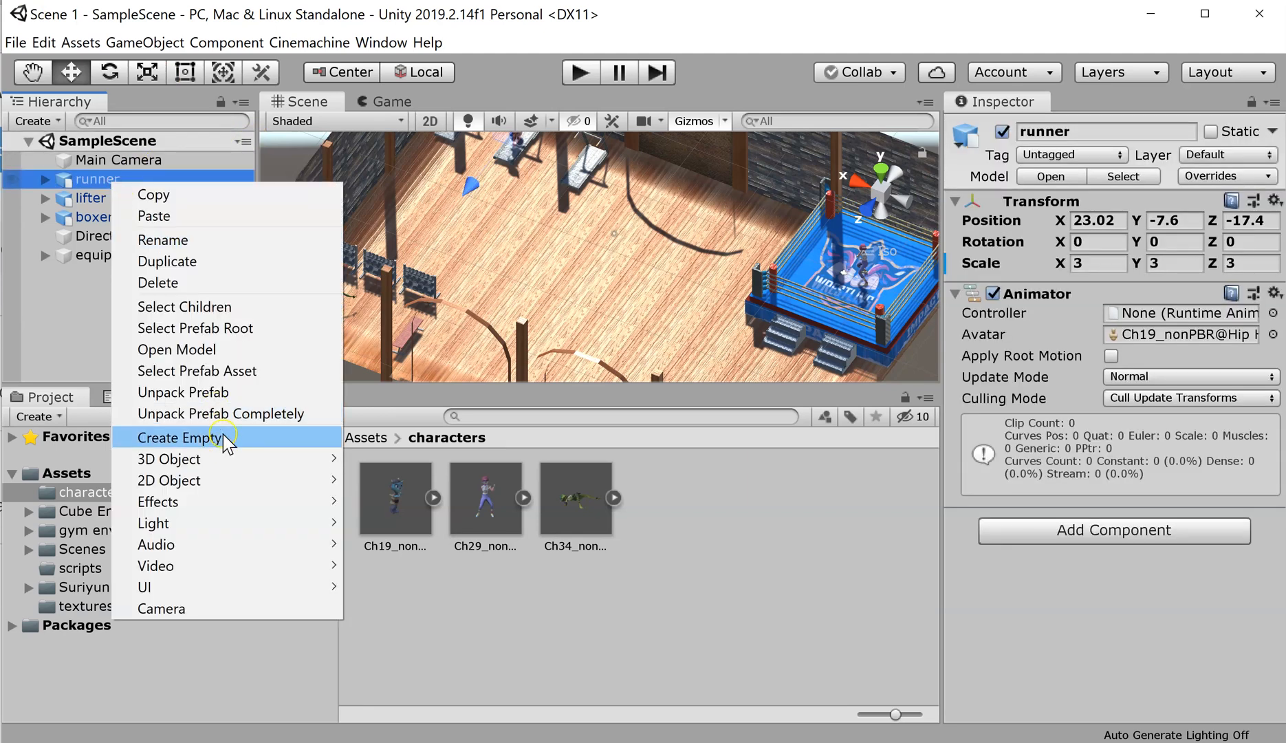
click(222, 435)
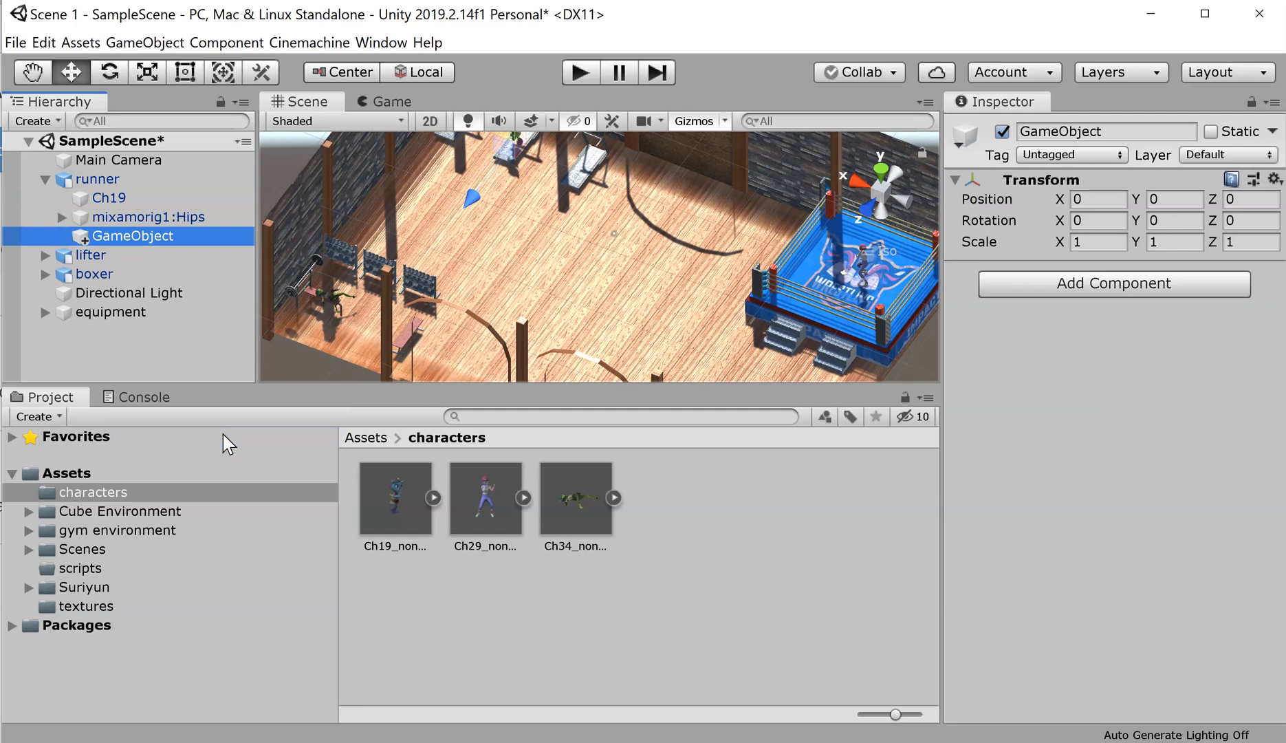
click(116, 236)
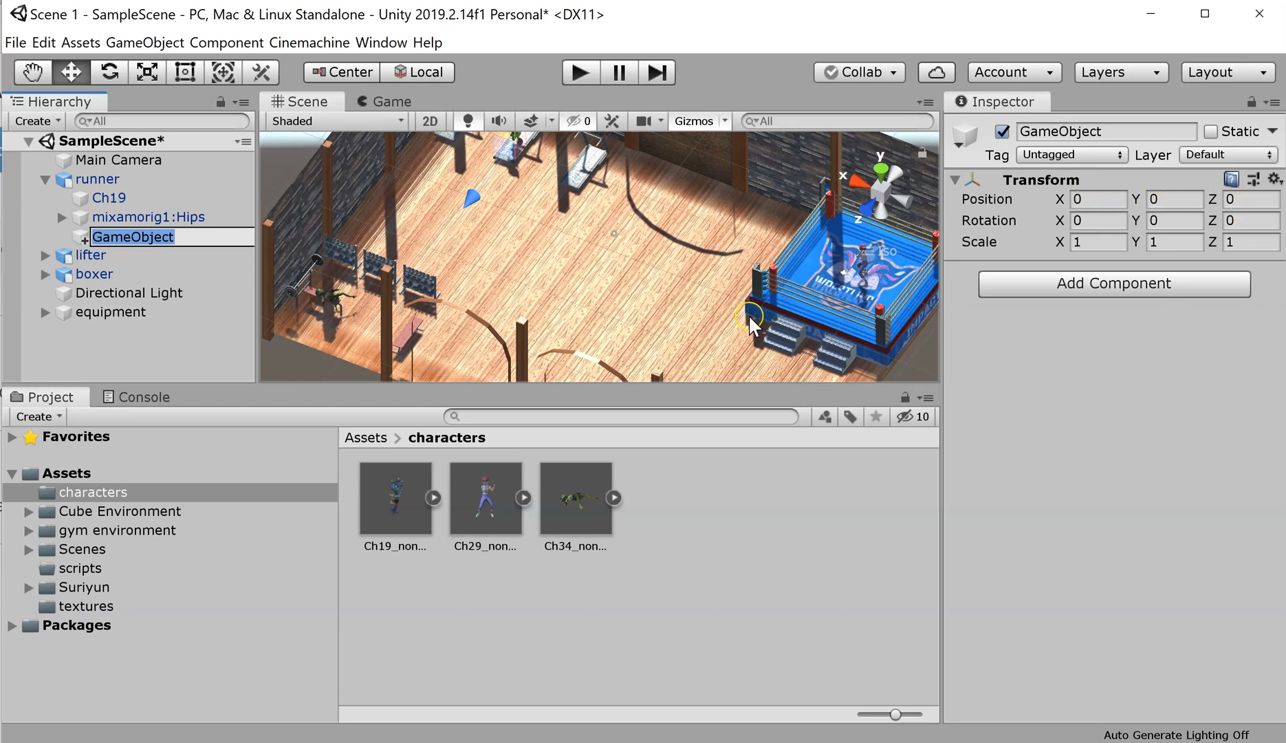
click(441, 346)
text(ru)
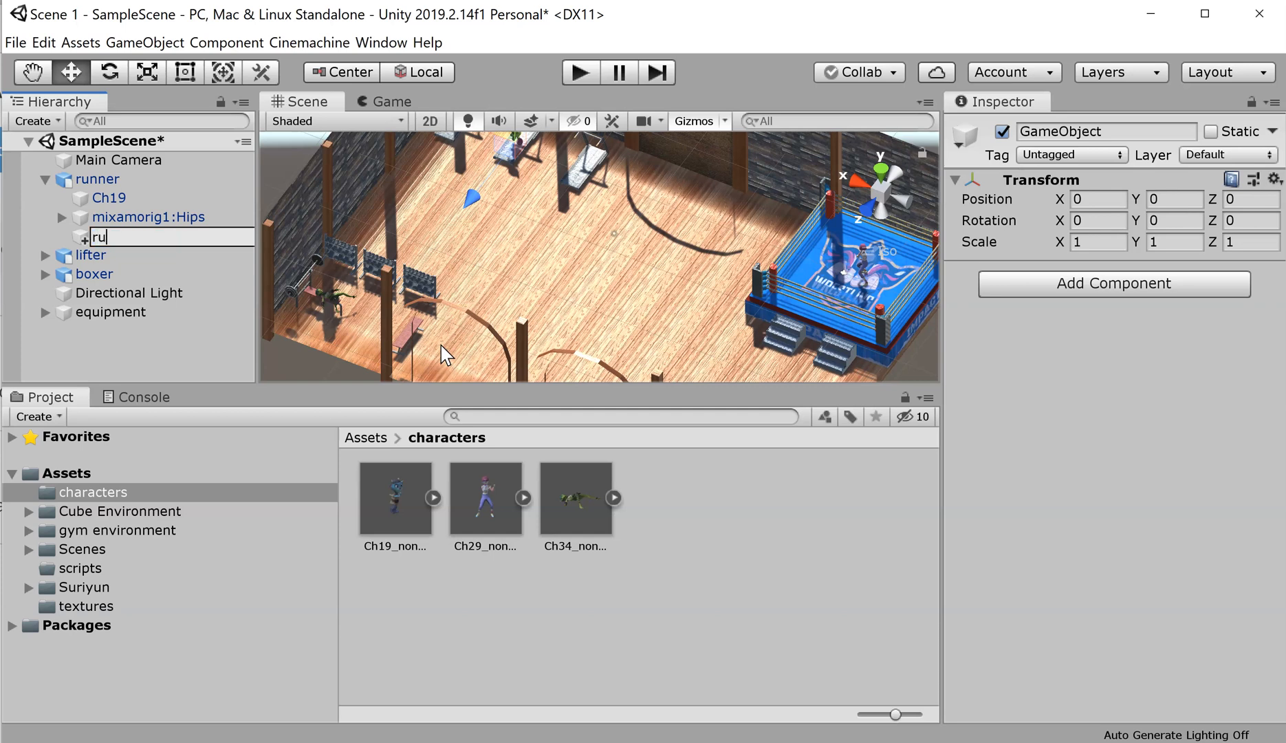
text(nnerFollow)
key(Return)
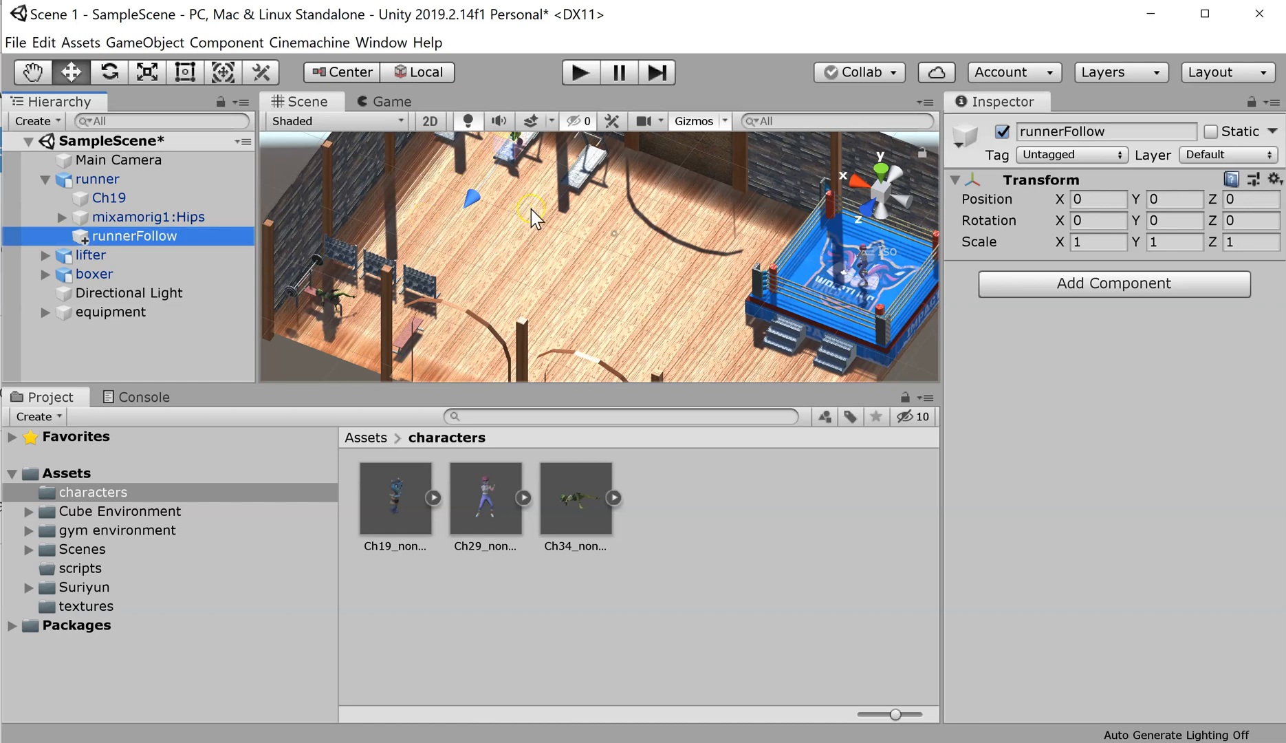
Step: Zoom onto the runner and drag runnerFollow up to about Y 0.84
scroll(546, 332, up, 5)
scroll(547, 324, up, 10)
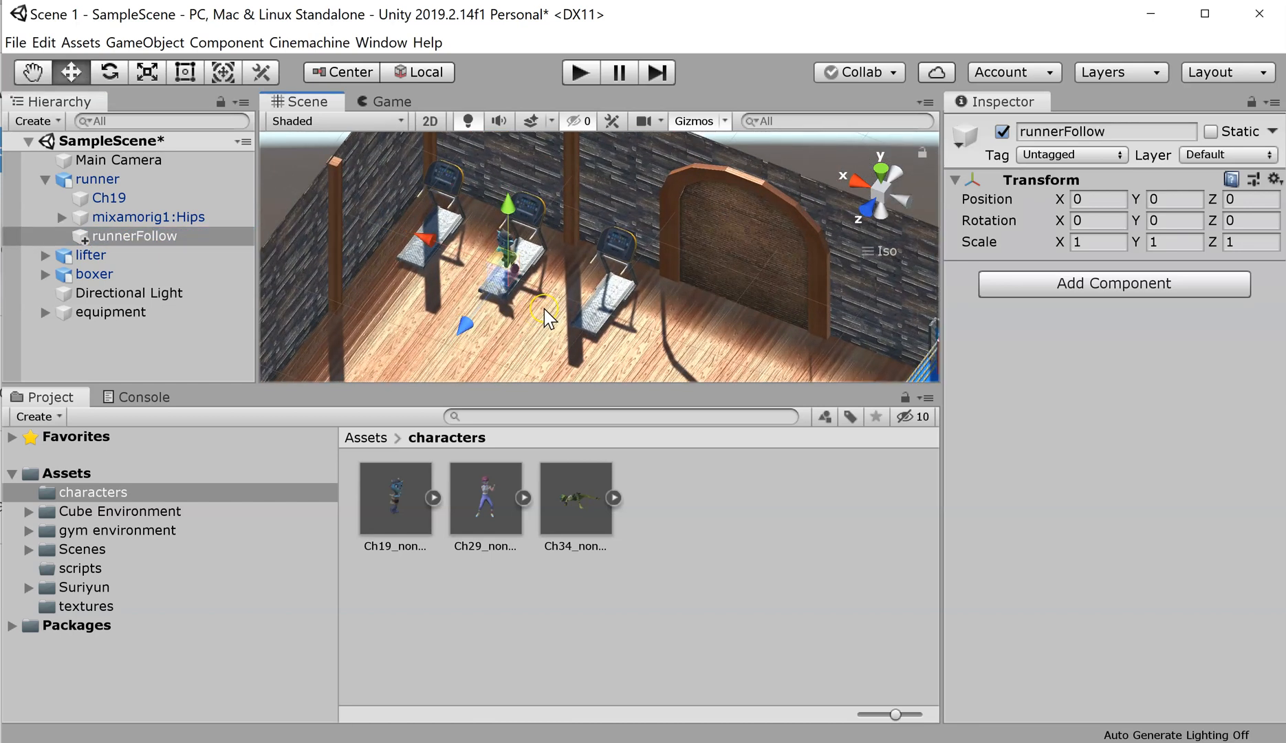
scroll(489, 346, up, 4)
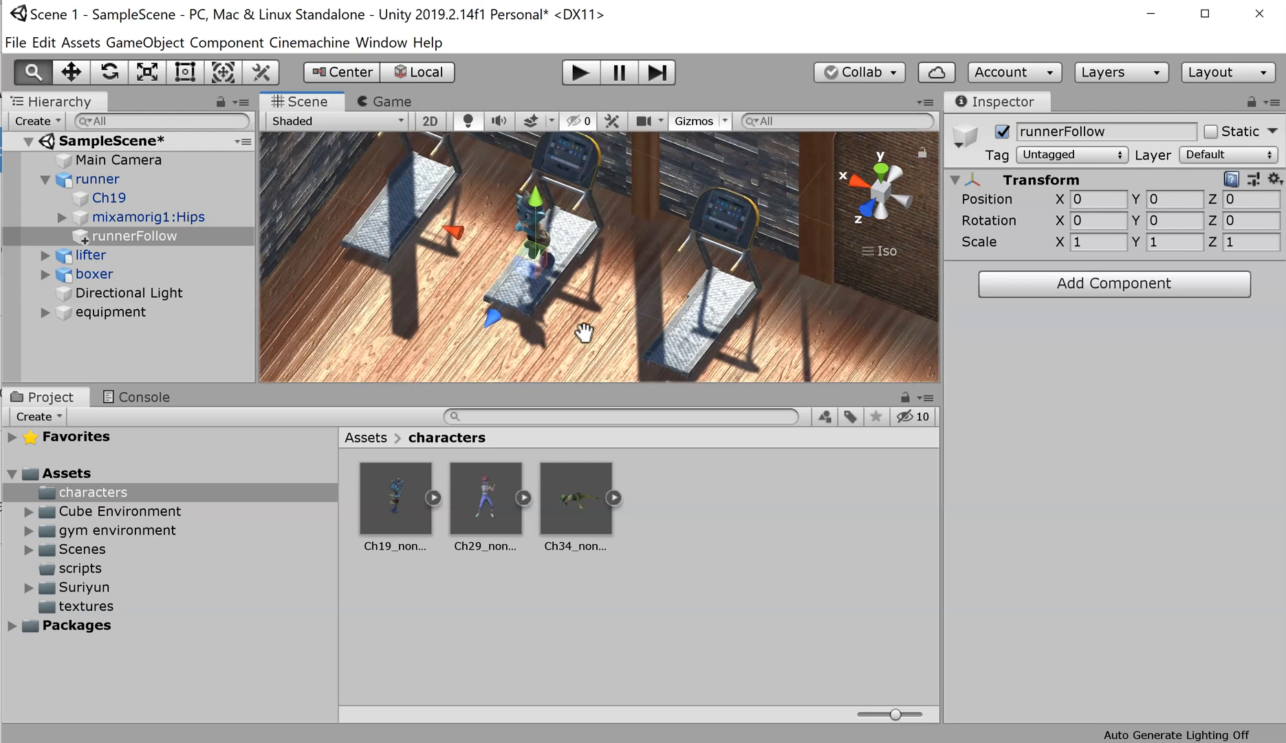
scroll(590, 342, up, 3)
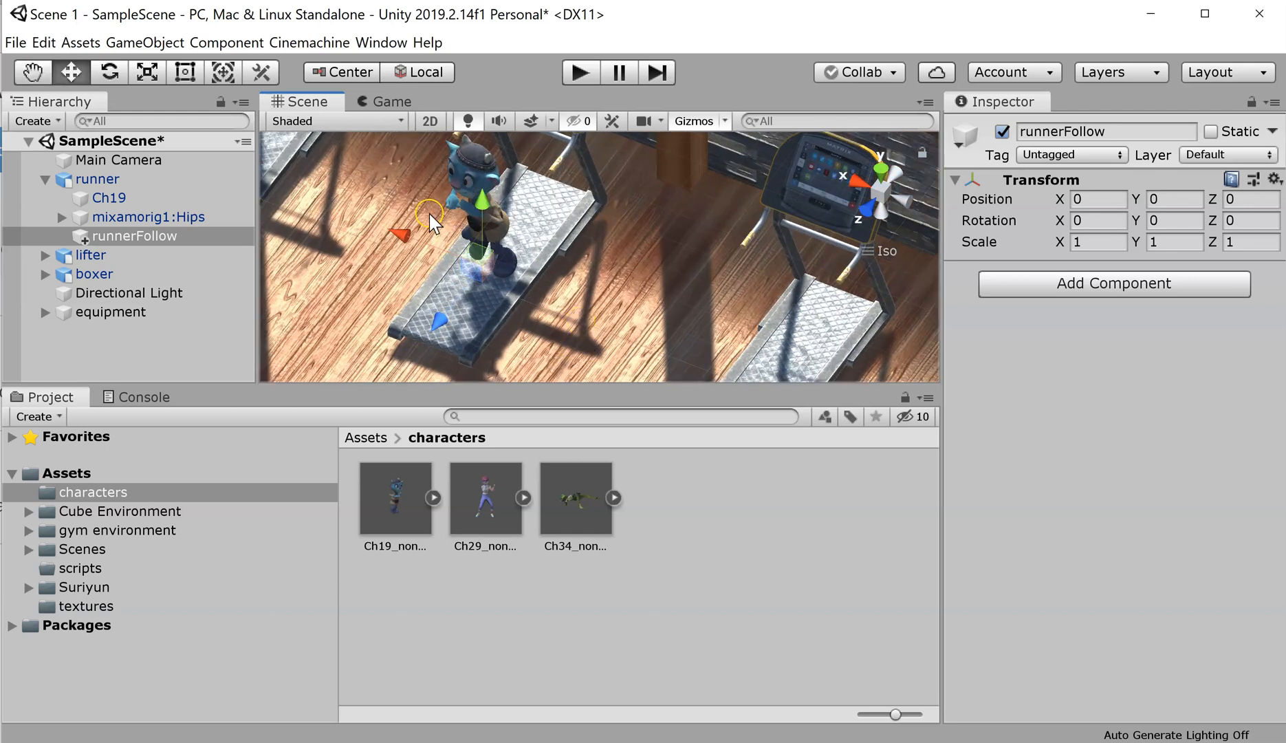
drag(474, 195, 454, 131)
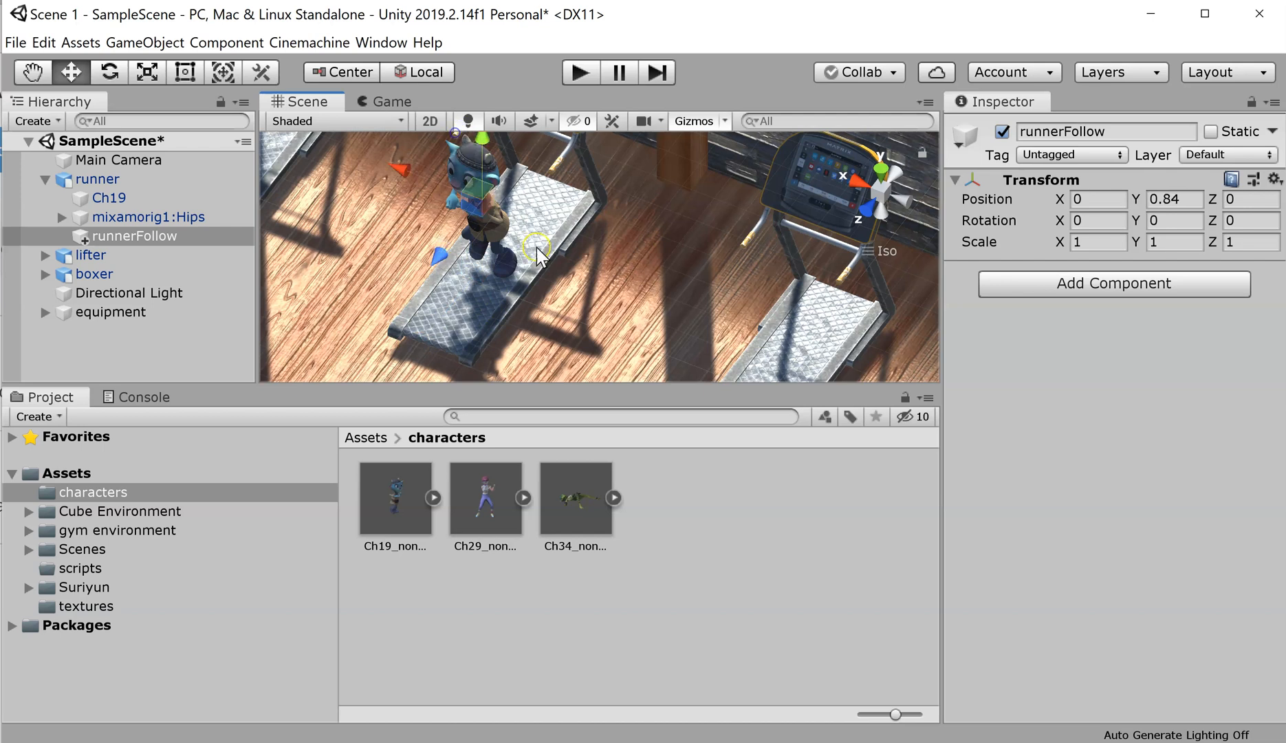
Step: Orbit back to the runner on the treadmill and nudge runnerFollow up to Y 0.95
alt+drag(560, 296, 660, 278)
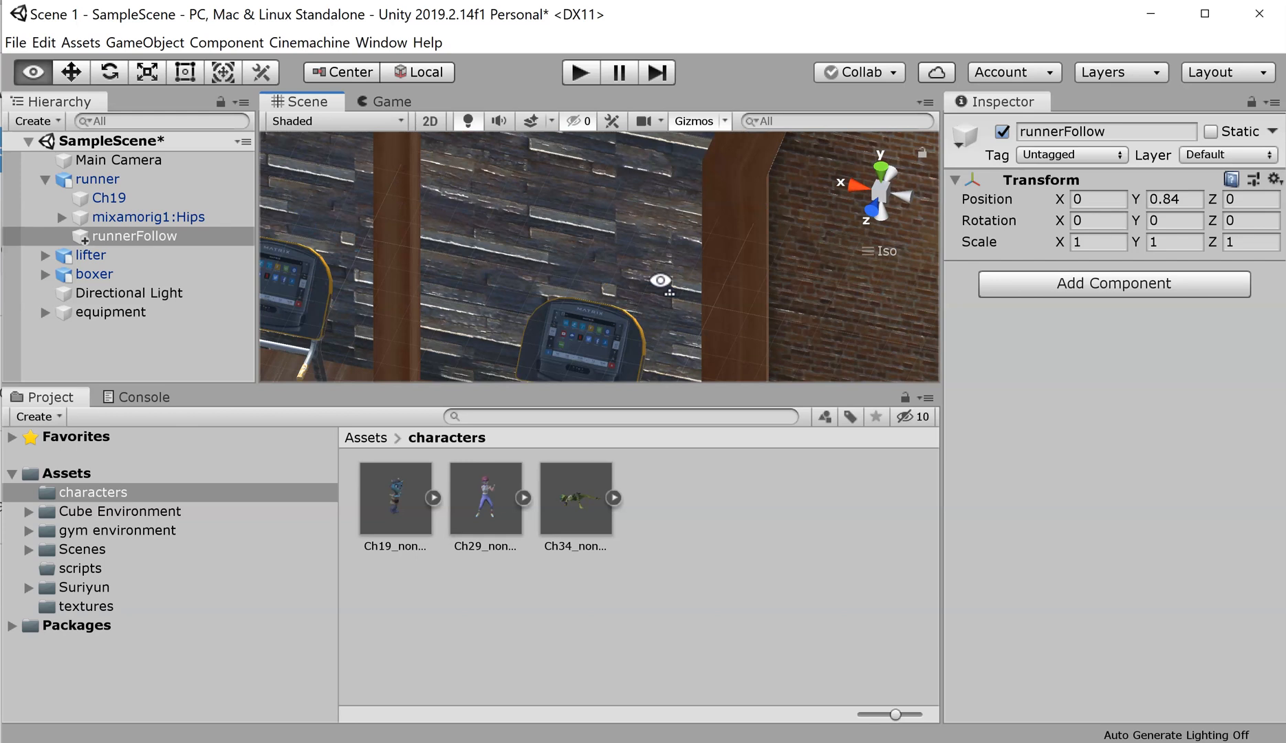
alt+drag(439, 310, 723, 183)
alt+drag(560, 332, 678, 298)
alt+right_drag(678, 299, 478, 308)
alt+middle_drag(477, 308, 911, 220)
alt+middle_drag(606, 338, 647, 205)
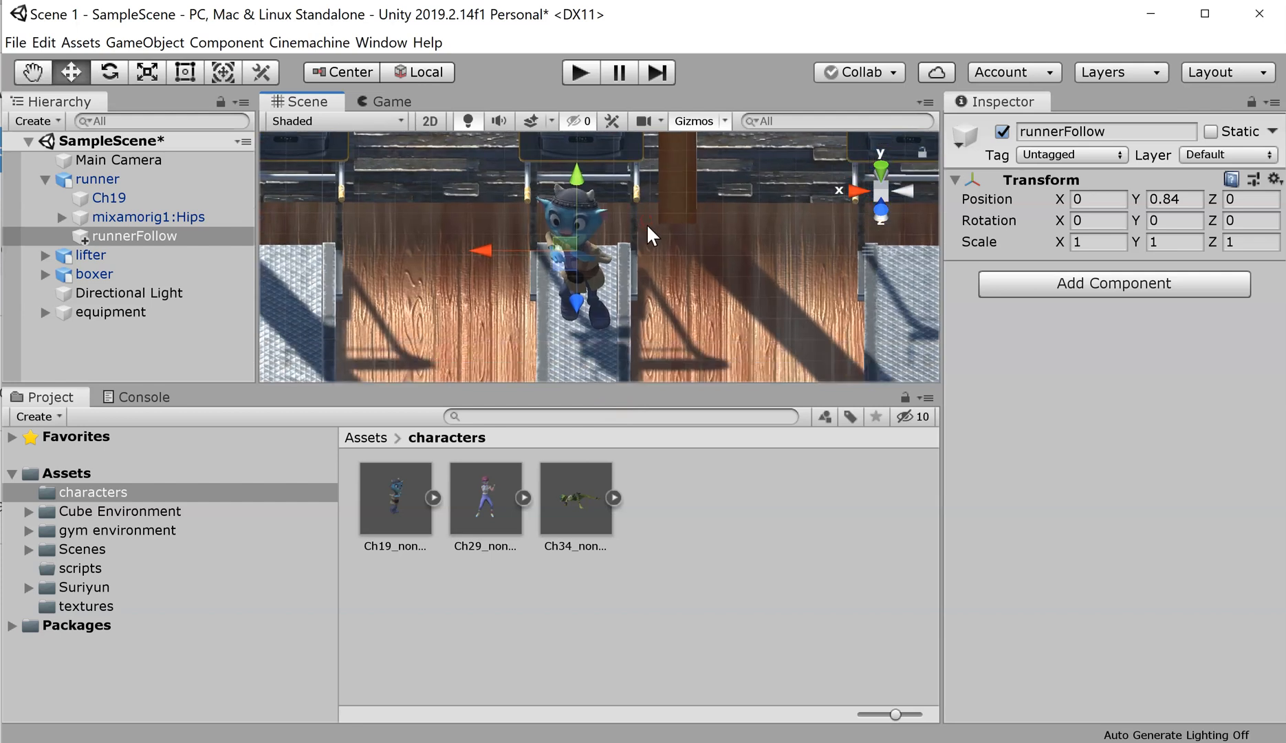
alt+drag(700, 334, 701, 299)
alt+middle_drag(701, 299, 704, 149)
drag(585, 187, 586, 176)
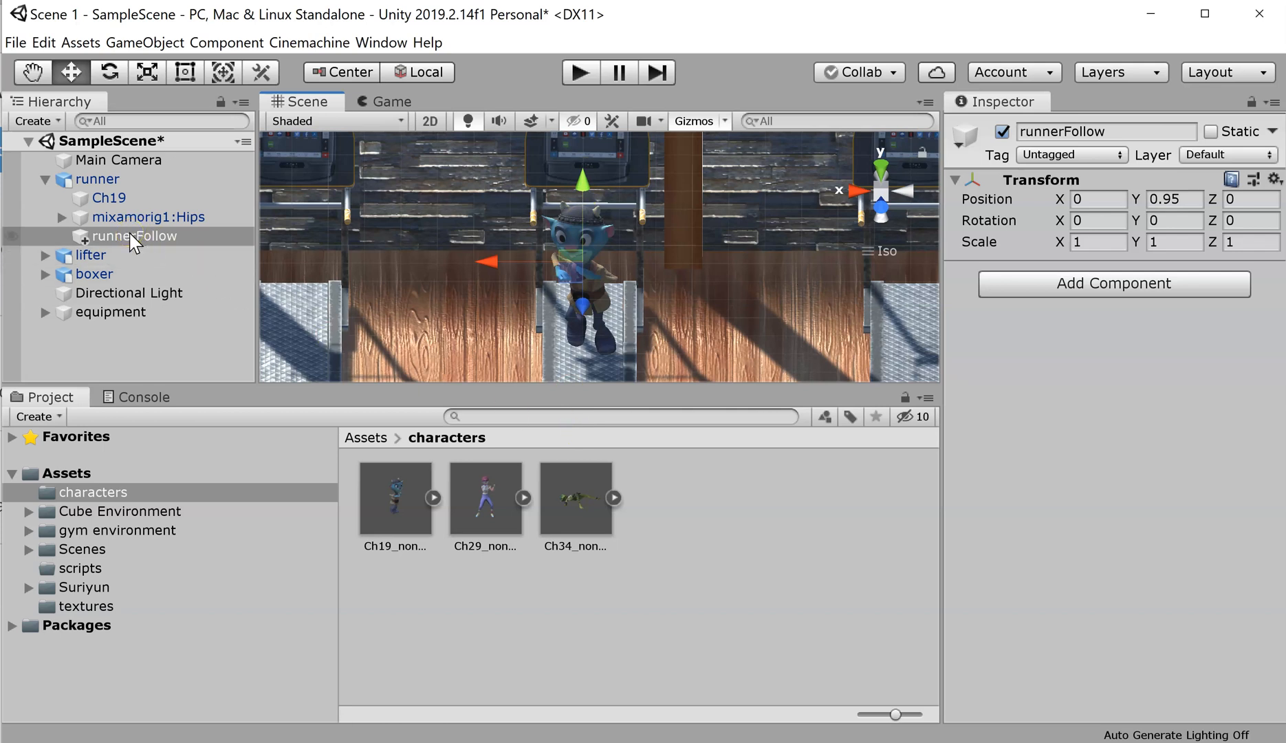
Step: Select the lifter and frame the Scene view on it
click(86, 254)
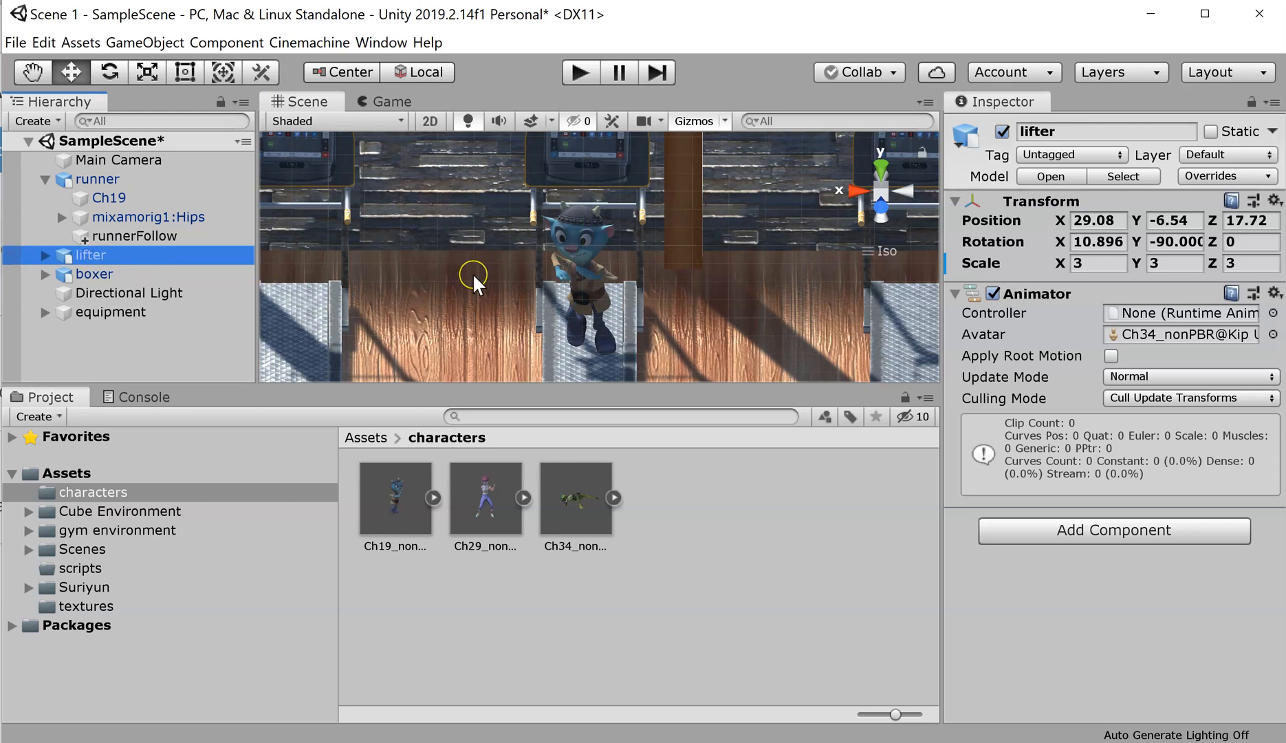
click(97, 254)
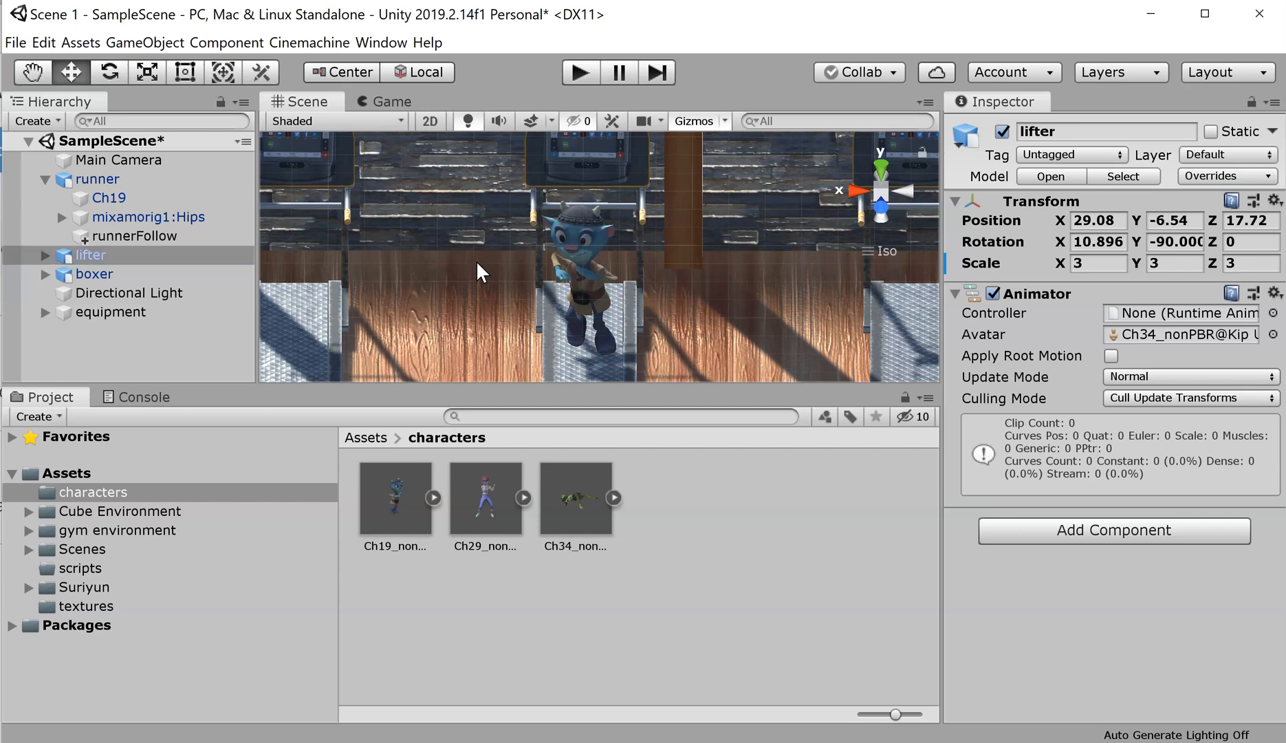
key(f)
click(783, 279)
alt+drag(793, 261, 646, 373)
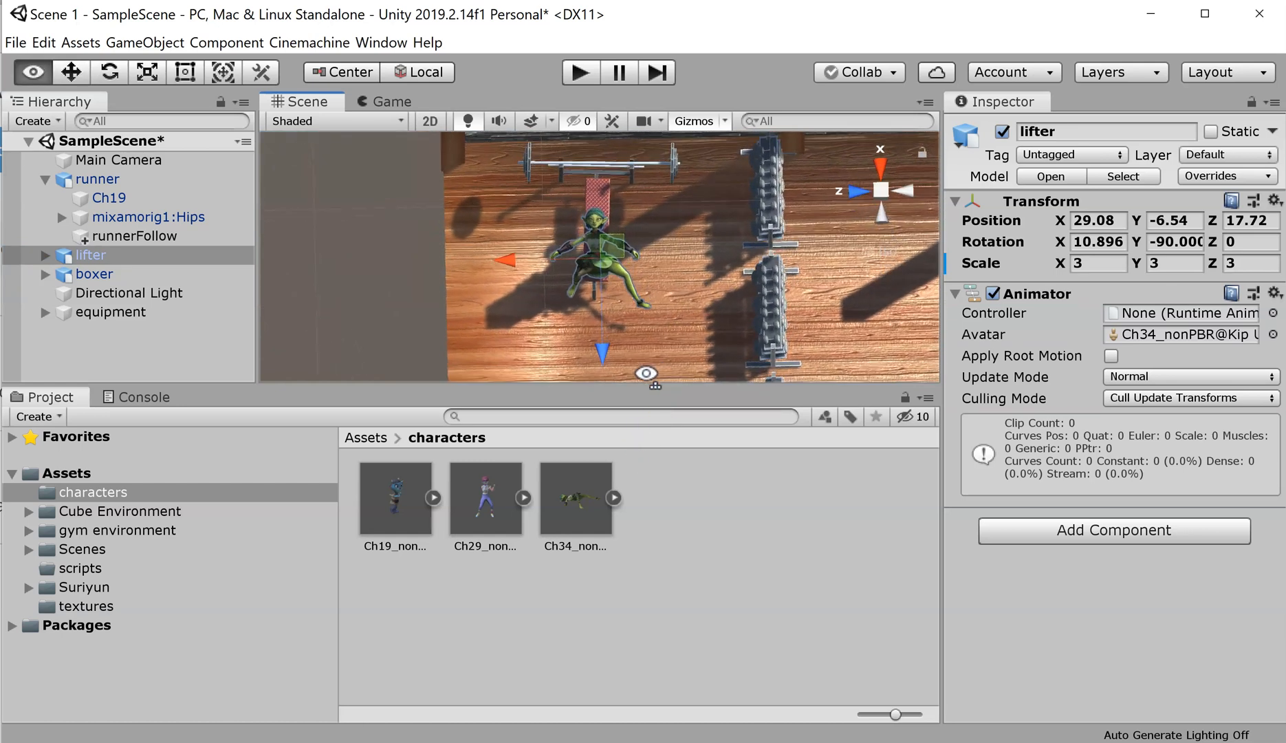
click(118, 358)
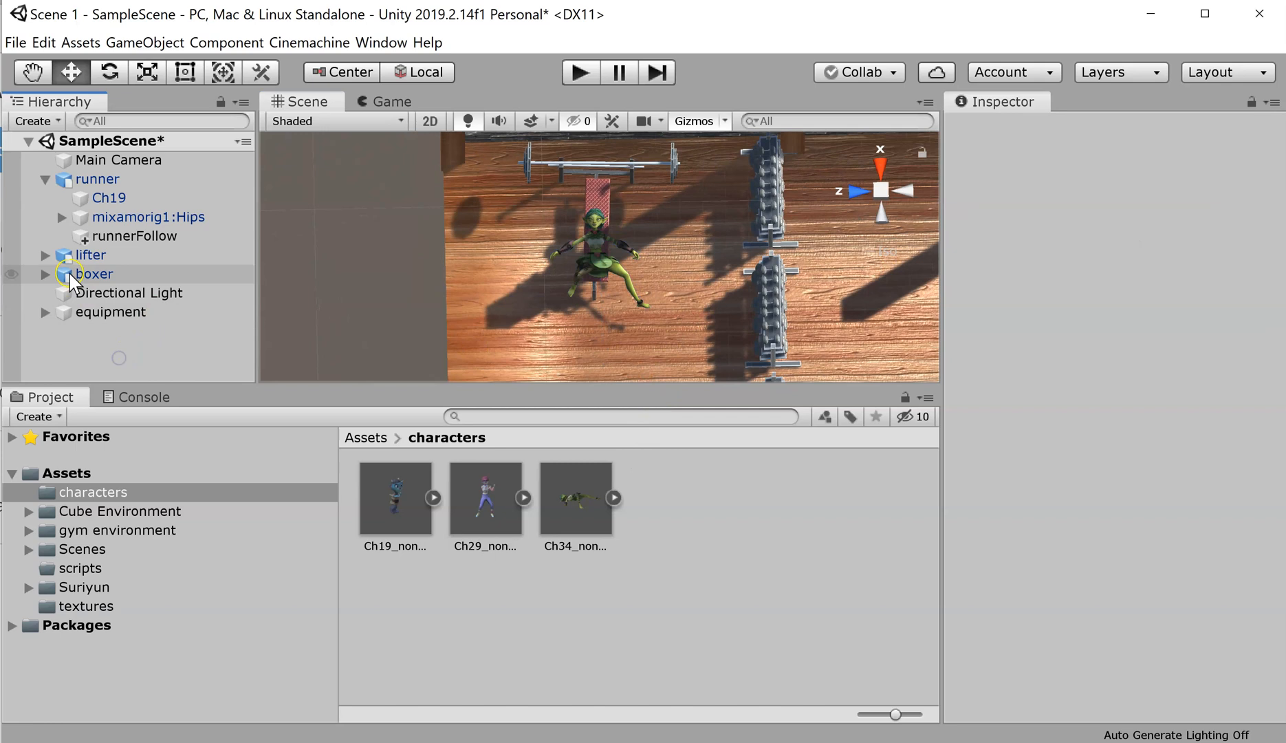
Step: Add an empty child object under lifter named lifterFollow
right_click(101, 255)
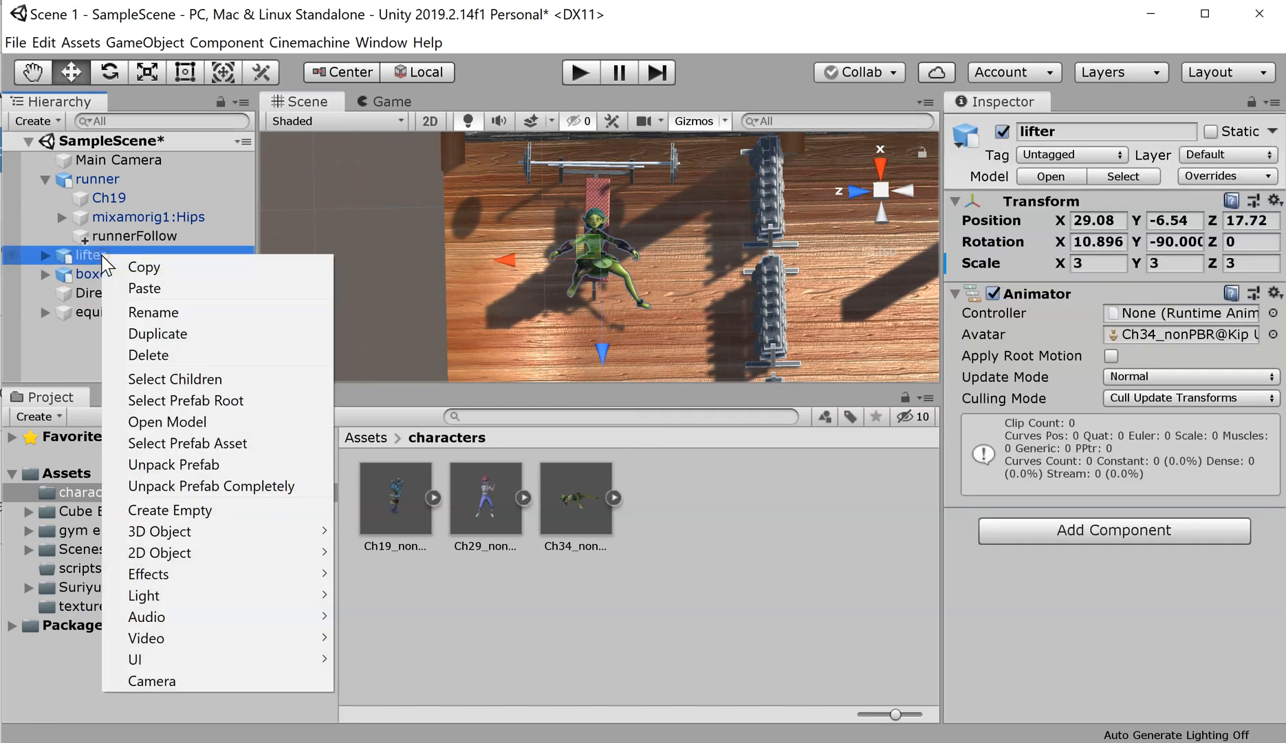
click(259, 511)
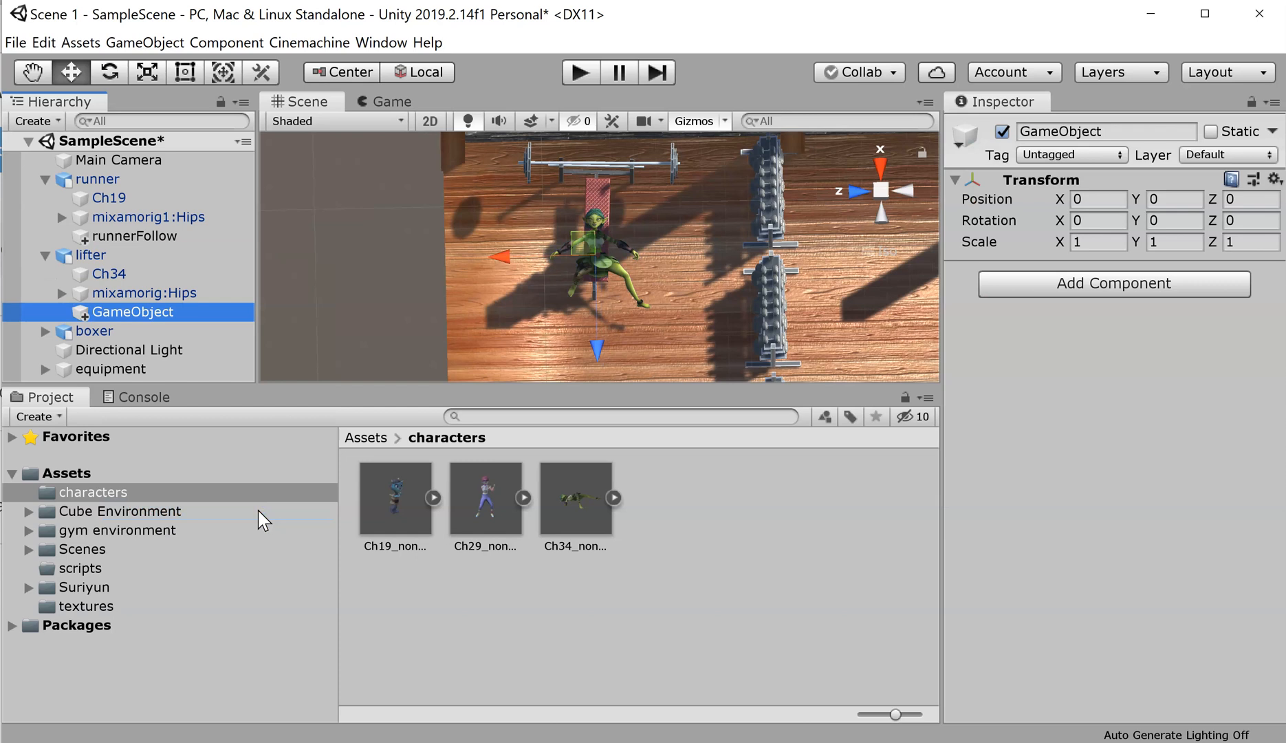
click(138, 310)
text(li)
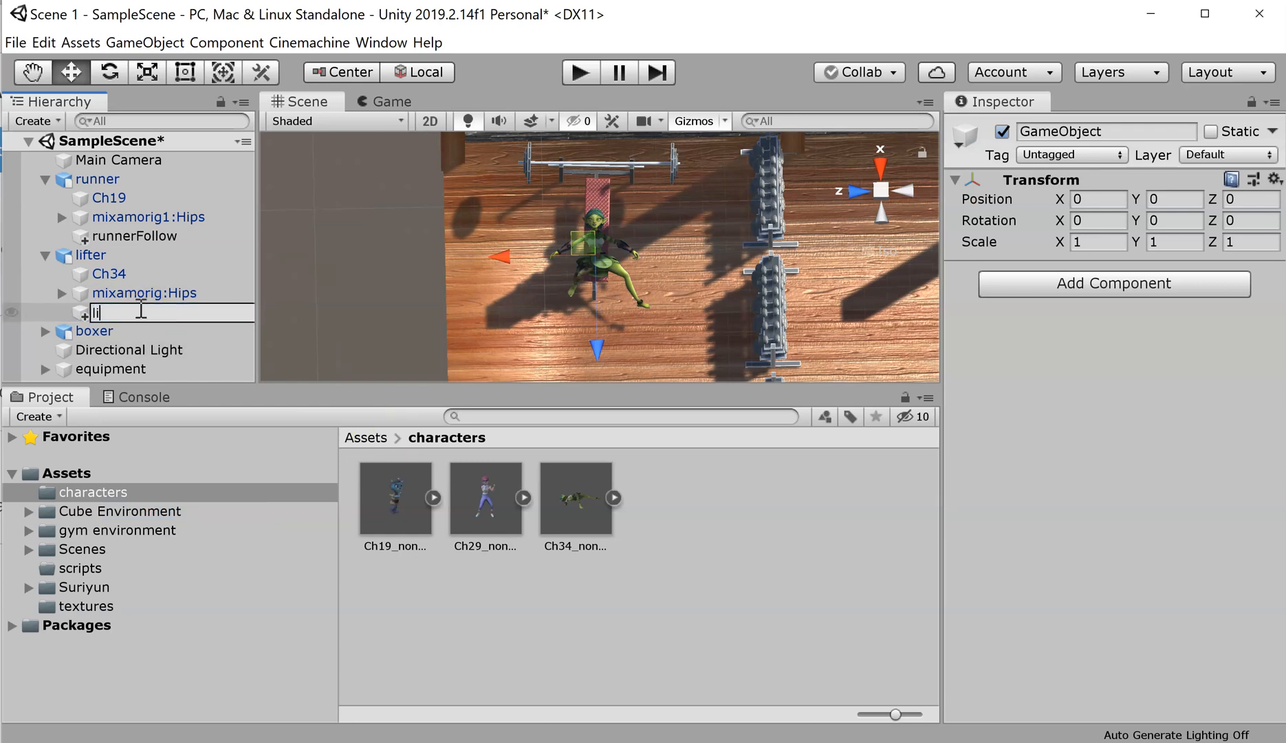
text(fterFollow)
key(Return)
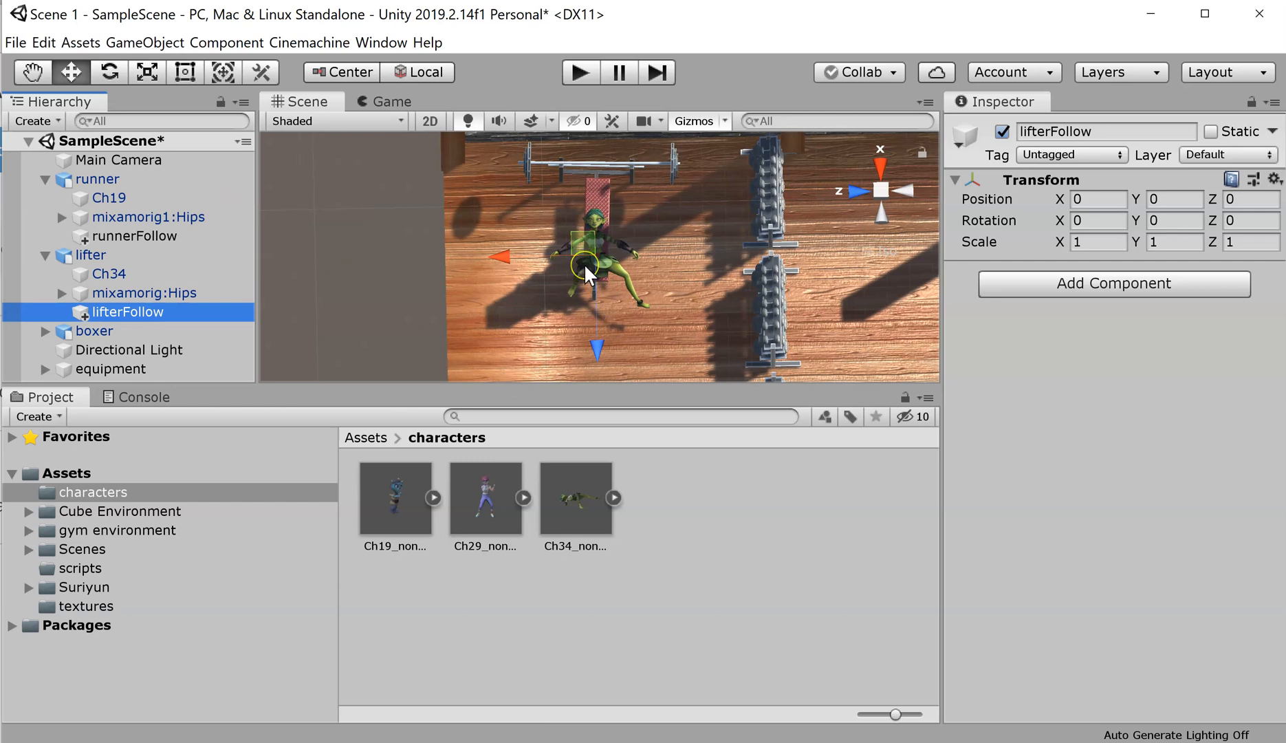
scroll(584, 263, up, 6)
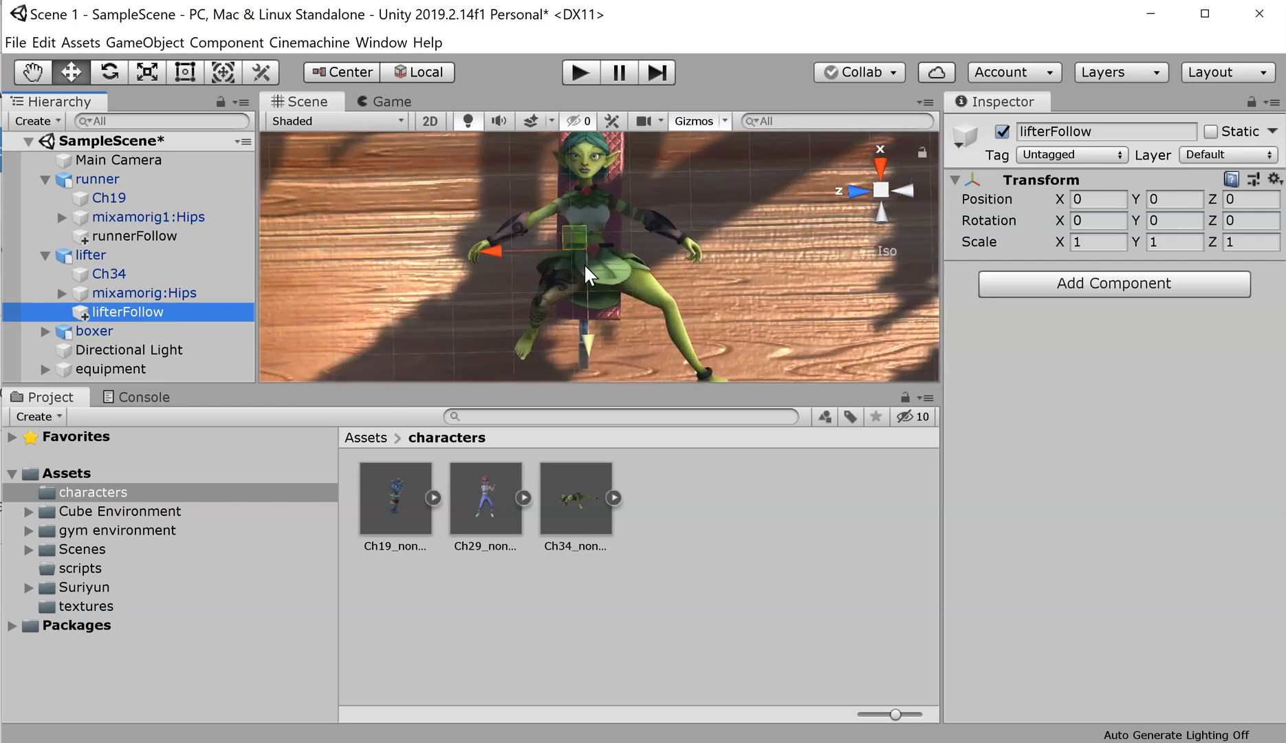
scroll(584, 264, down, 1)
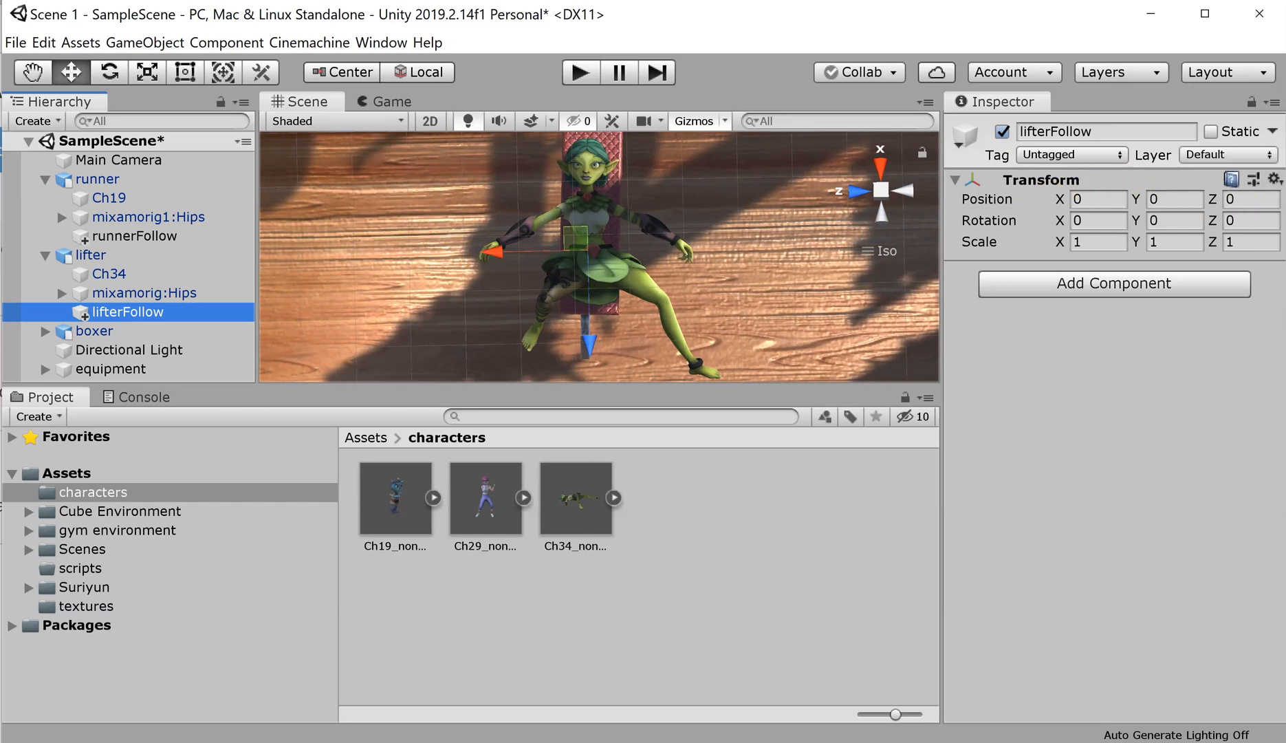
Step: Collapse the runner's and lifter's child lists and select the boxer
click(33, 255)
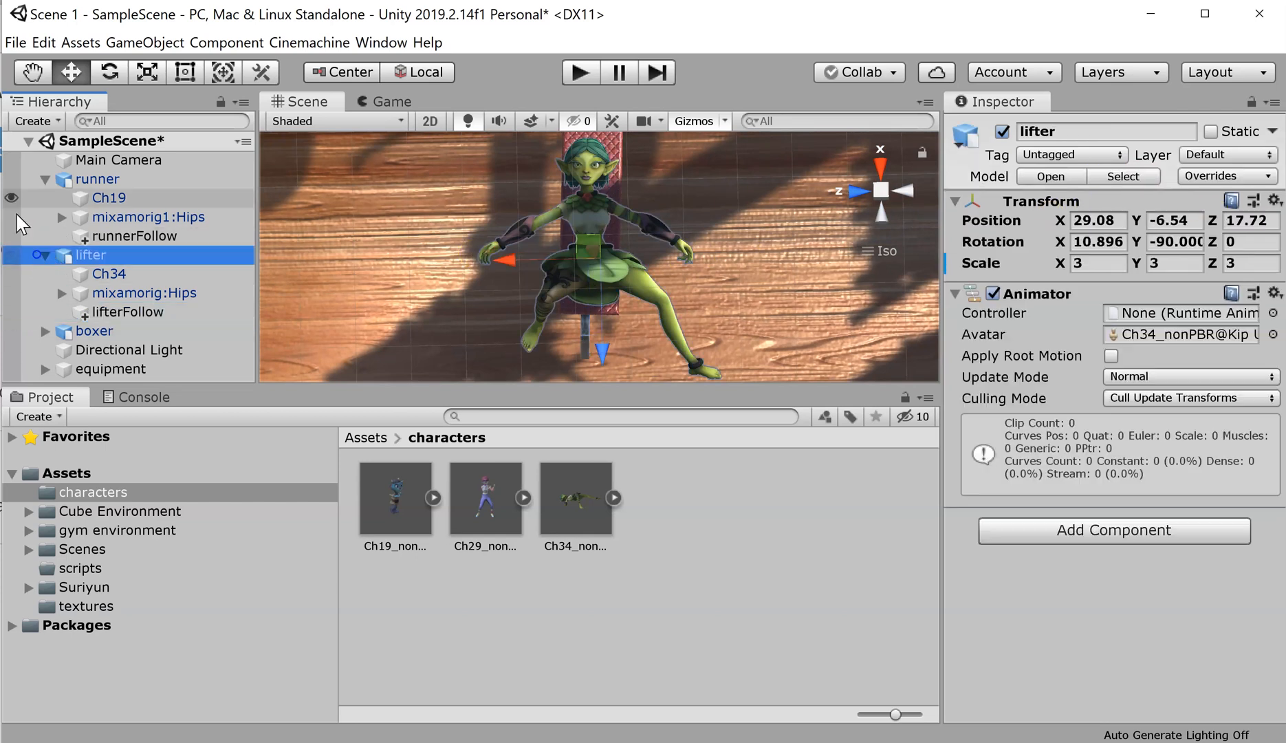
click(46, 179)
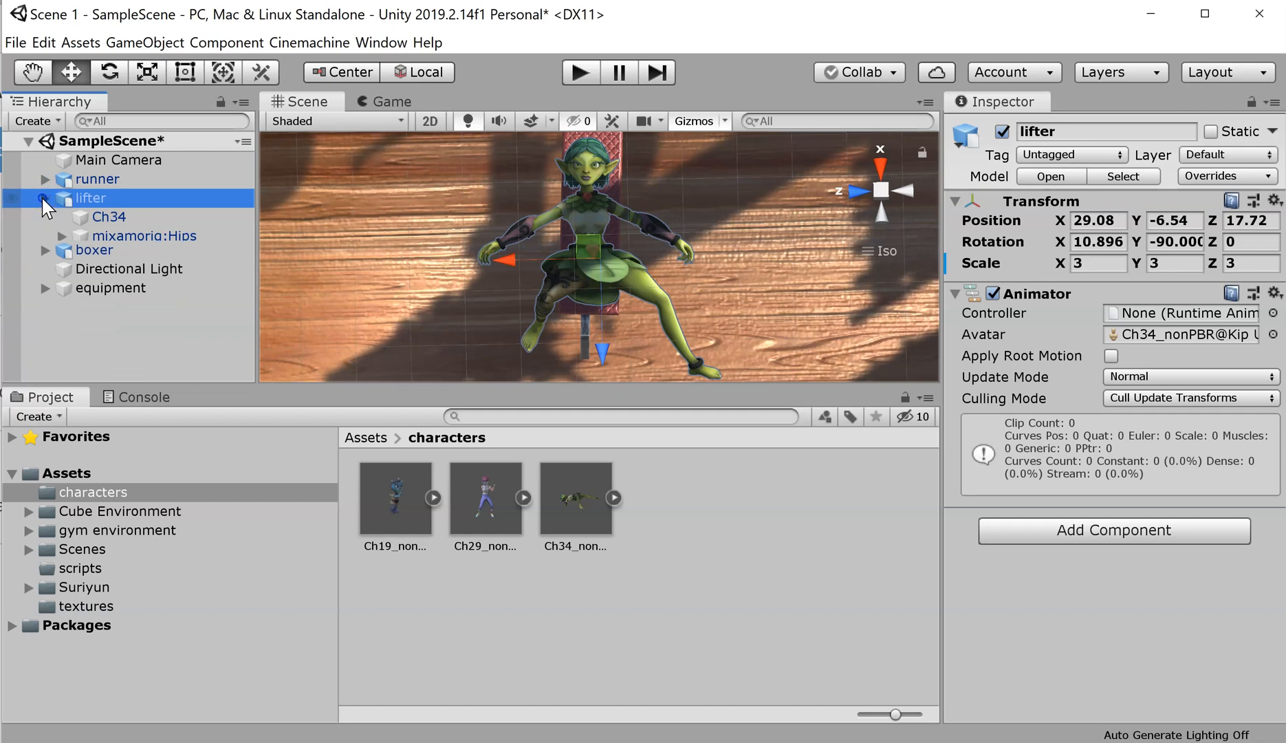
click(45, 197)
click(89, 215)
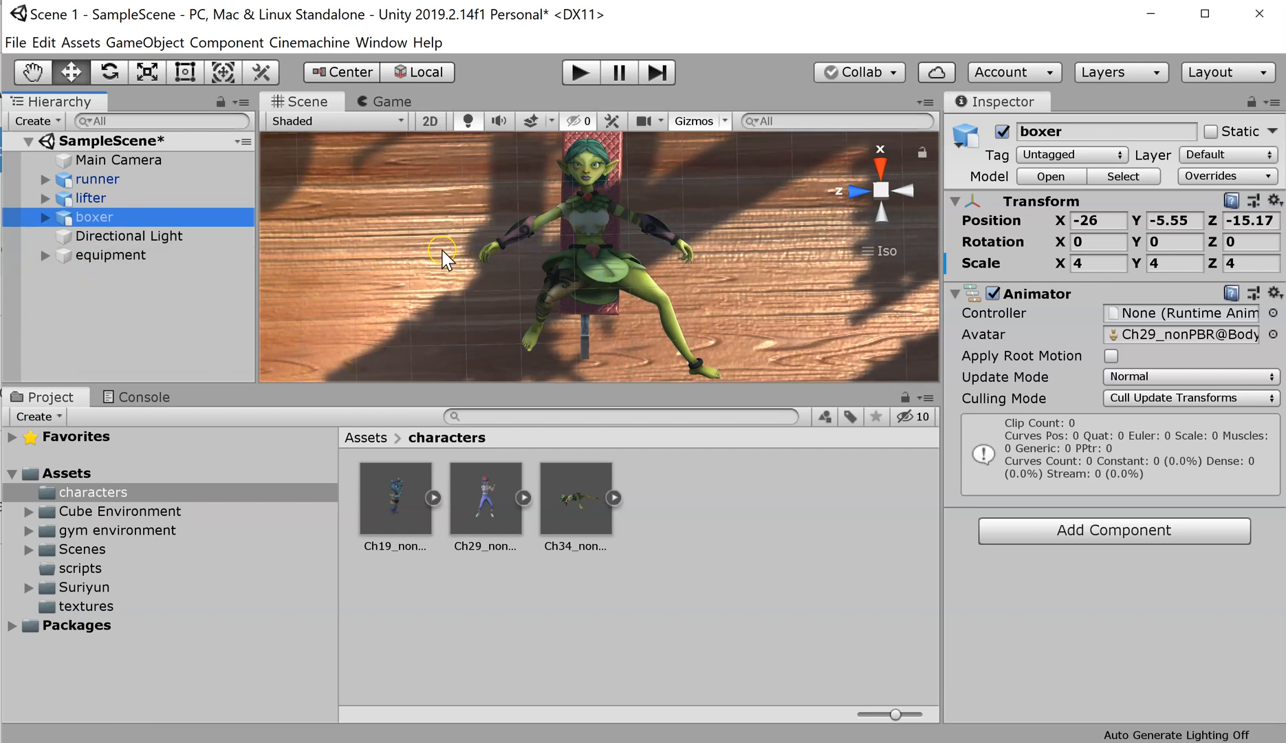
Step: Frame, orbit and zoom the Scene view close on the boxer in the ring
key(f)
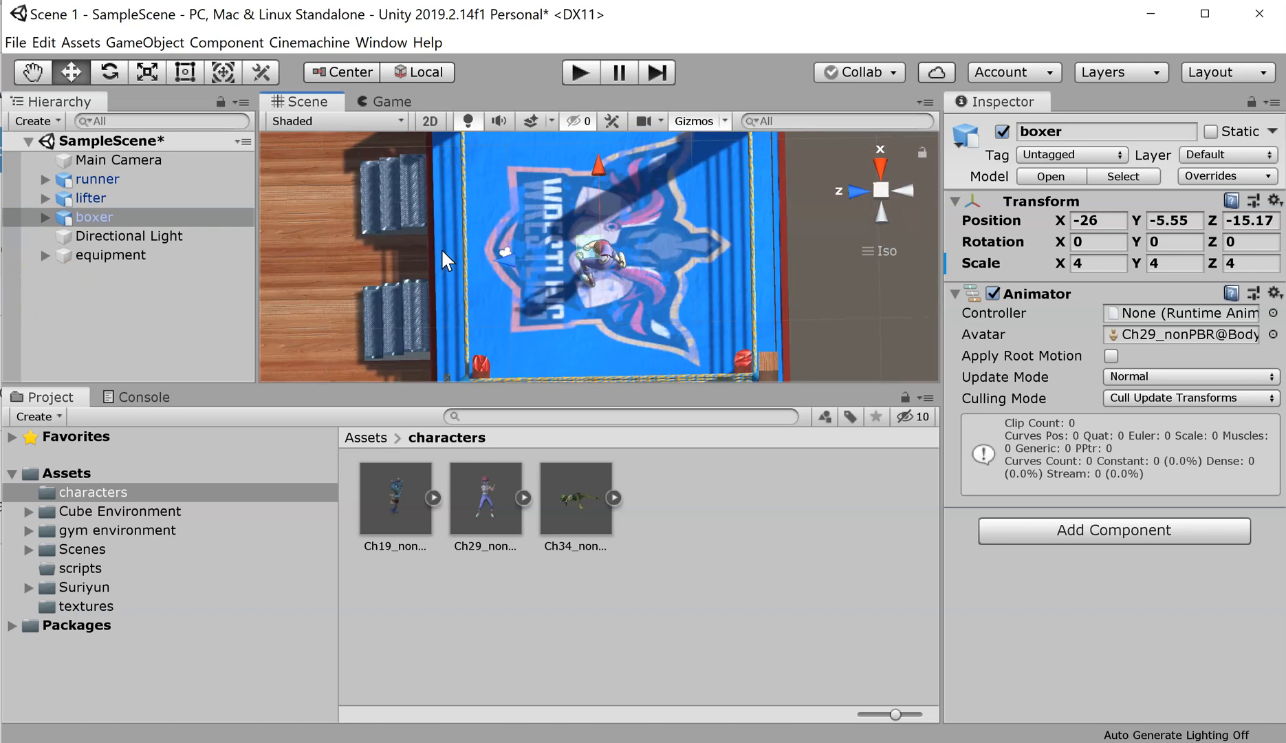
click(523, 360)
alt+drag(524, 363, 792, 186)
scroll(642, 289, up, 10)
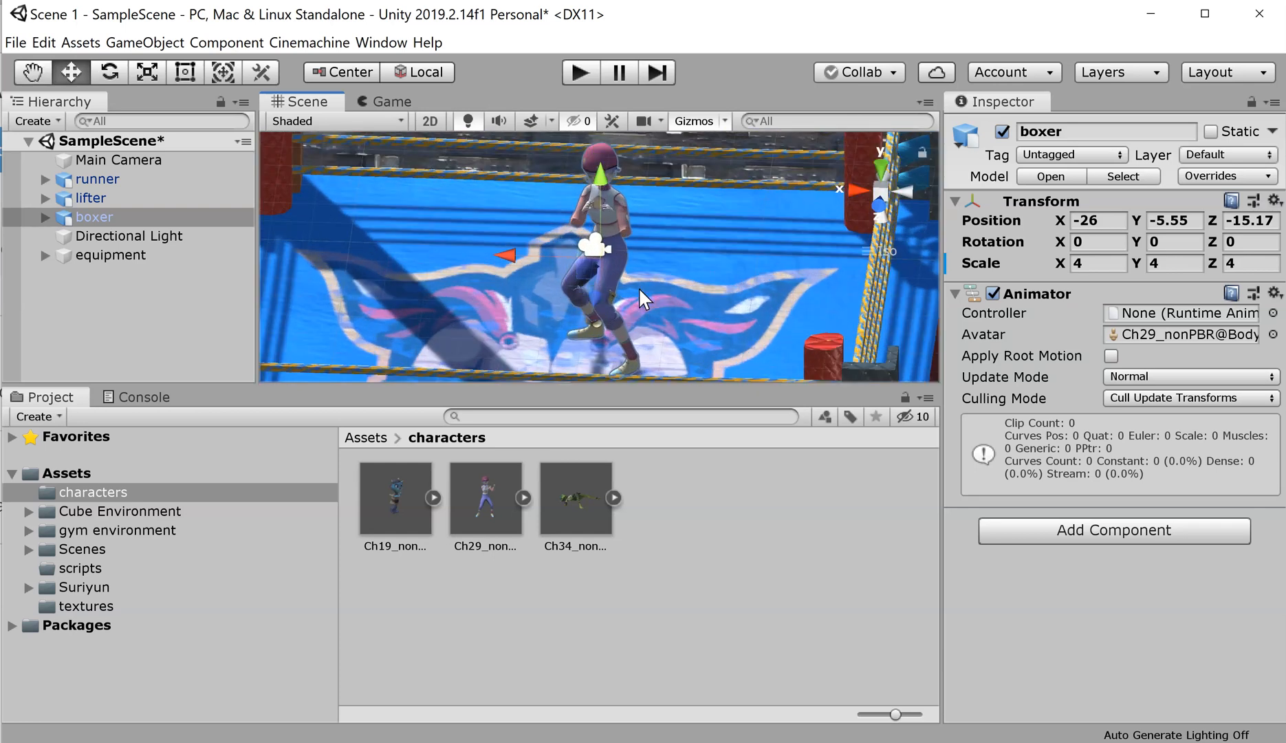
click(658, 311)
scroll(685, 285, up, 2)
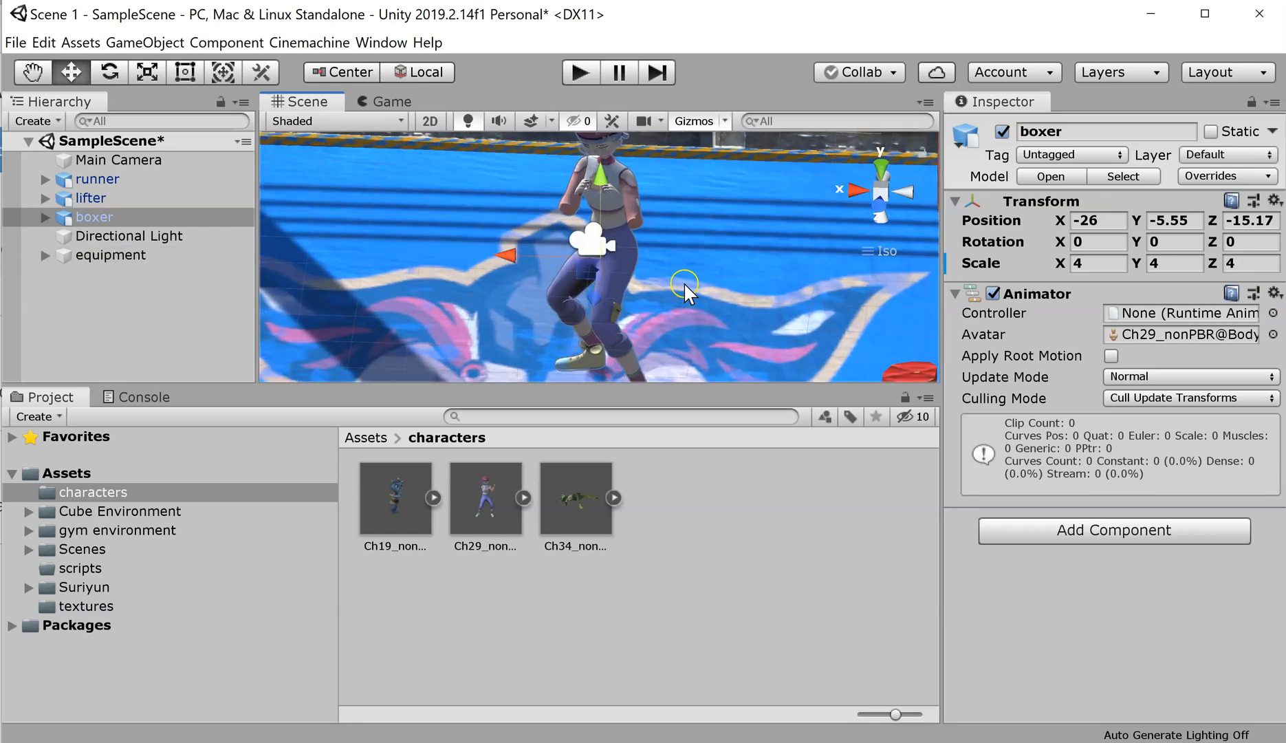
scroll(682, 279, up, 3)
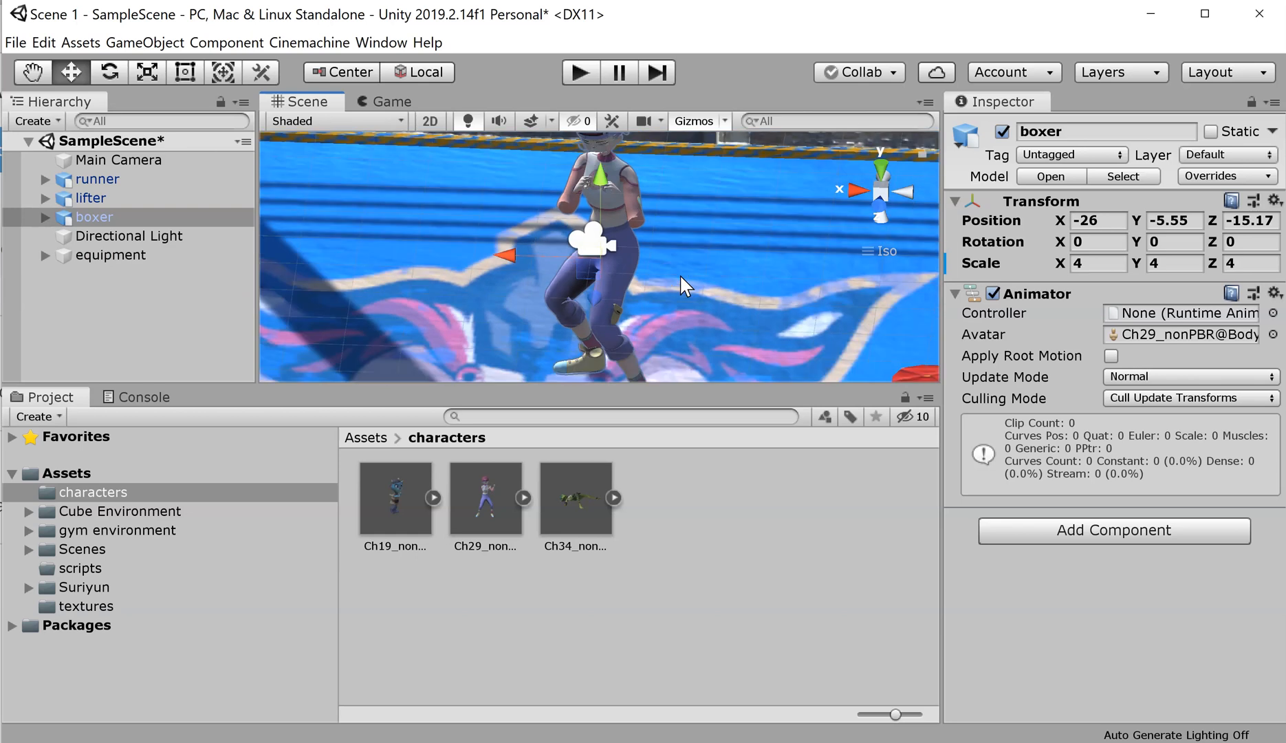
scroll(680, 273, down, 5)
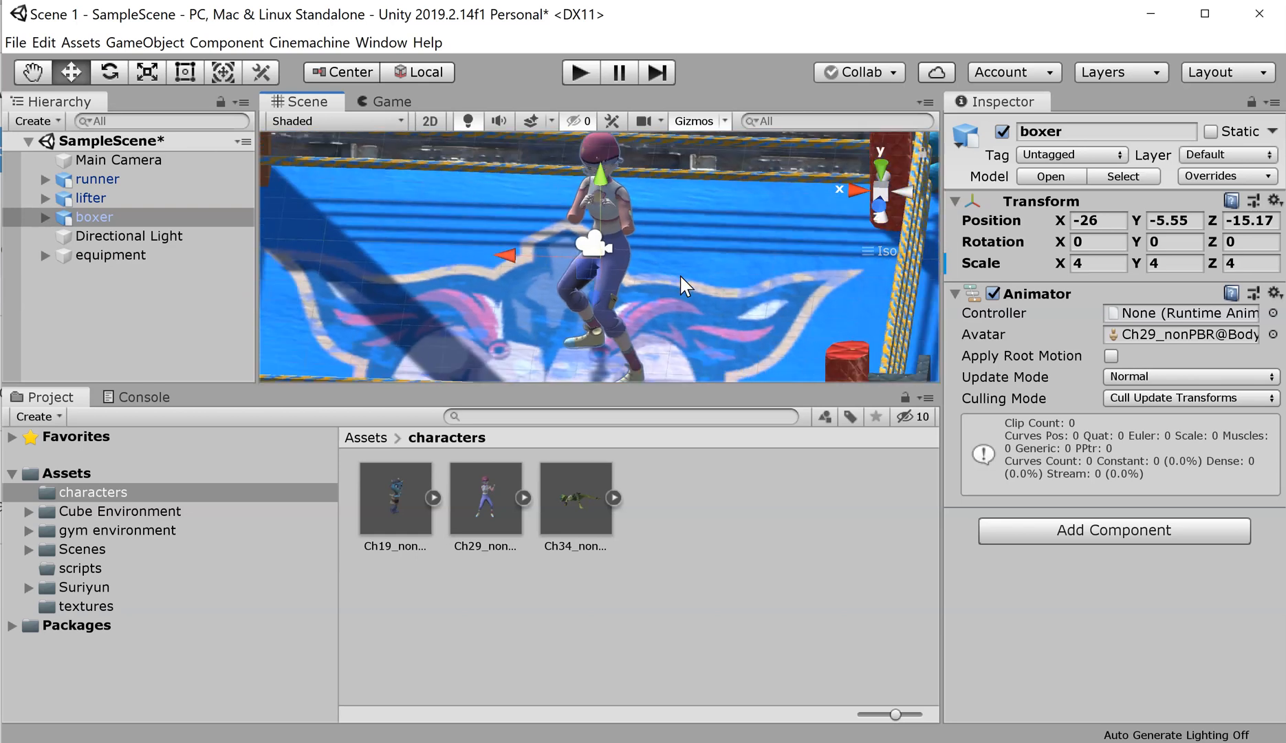
click(27, 322)
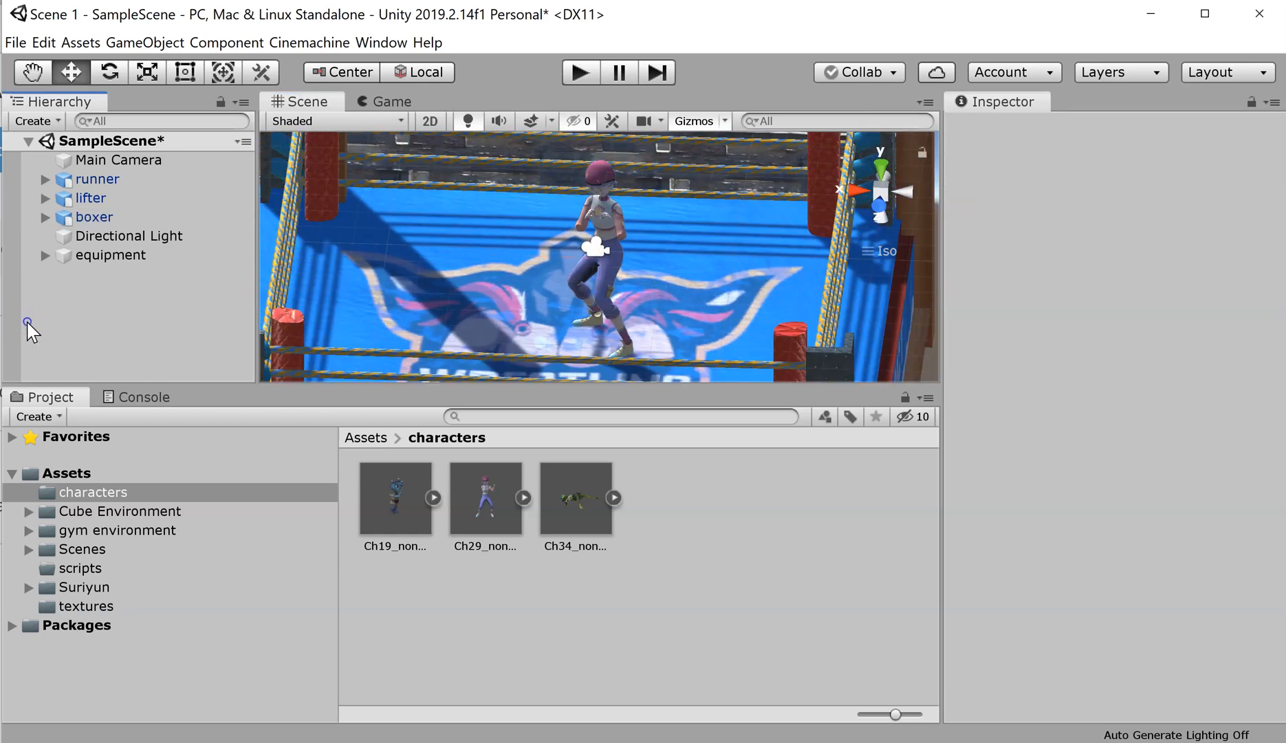
Step: Add an empty child under boxer, raise it to Y 0.985, and name it boxerFollow
right_click(113, 217)
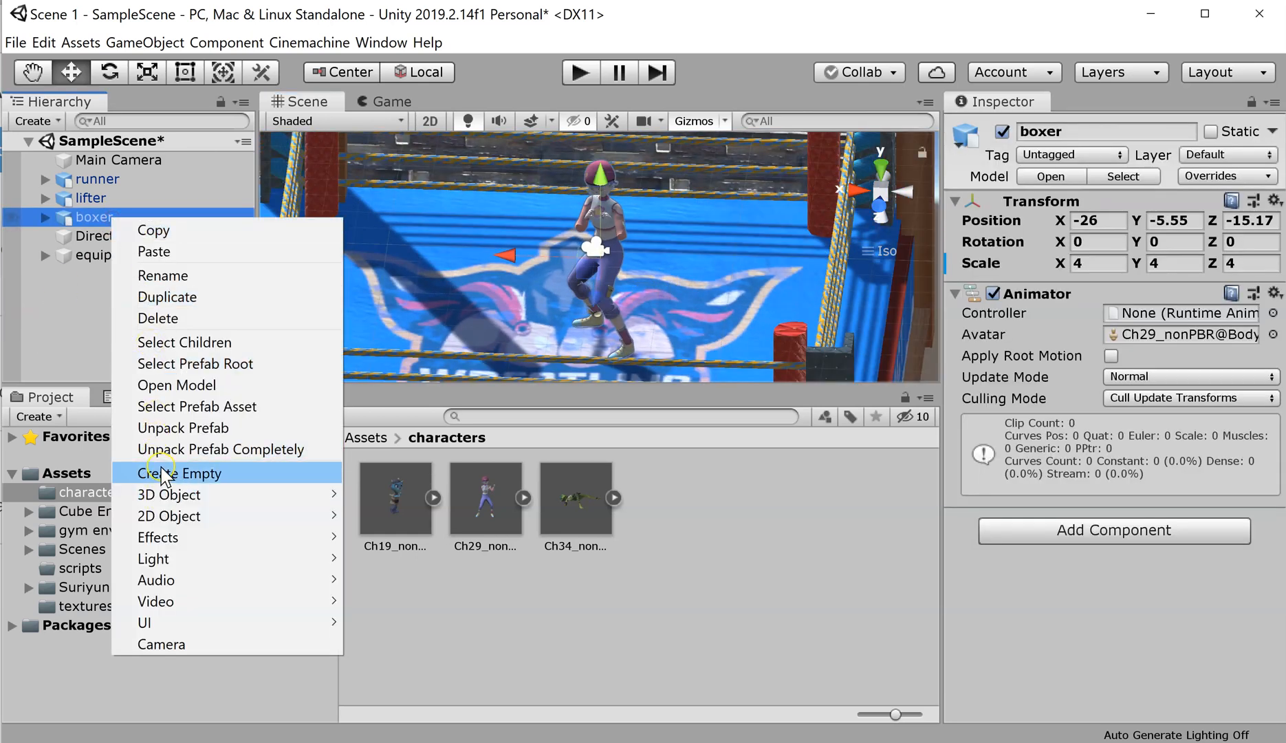
click(160, 473)
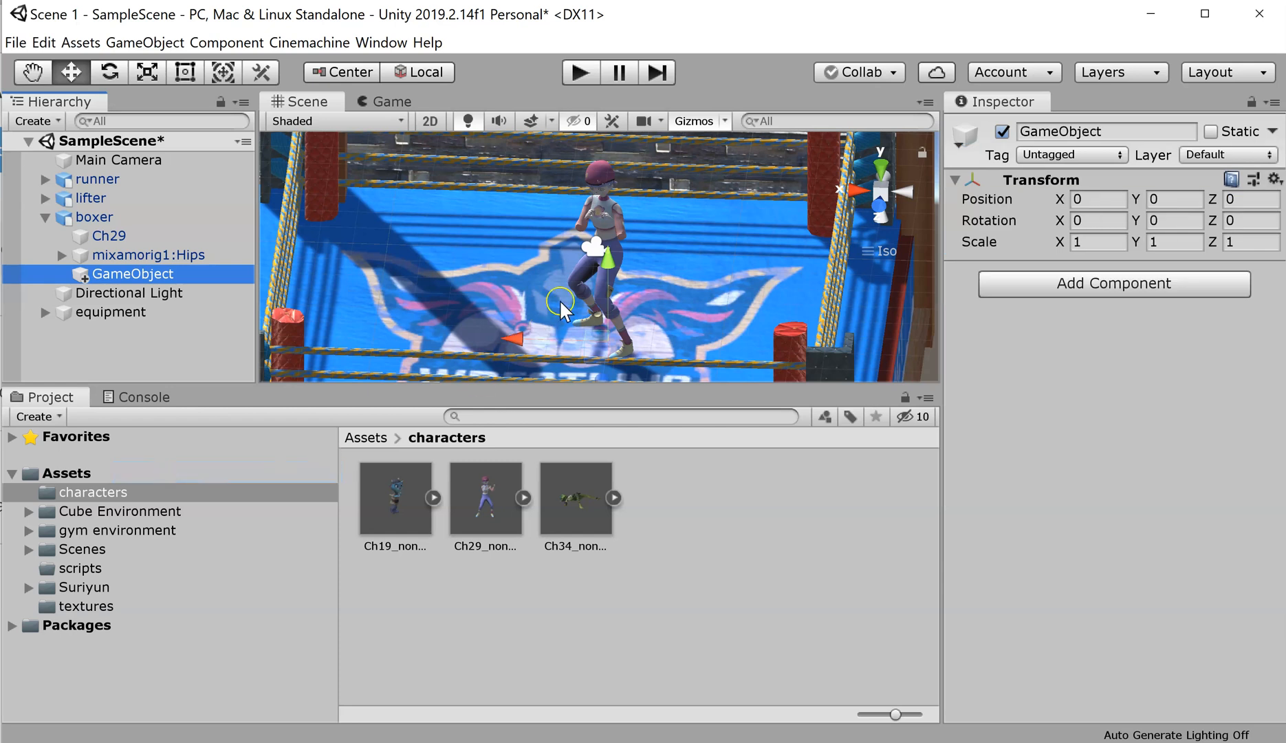
drag(605, 260, 580, 133)
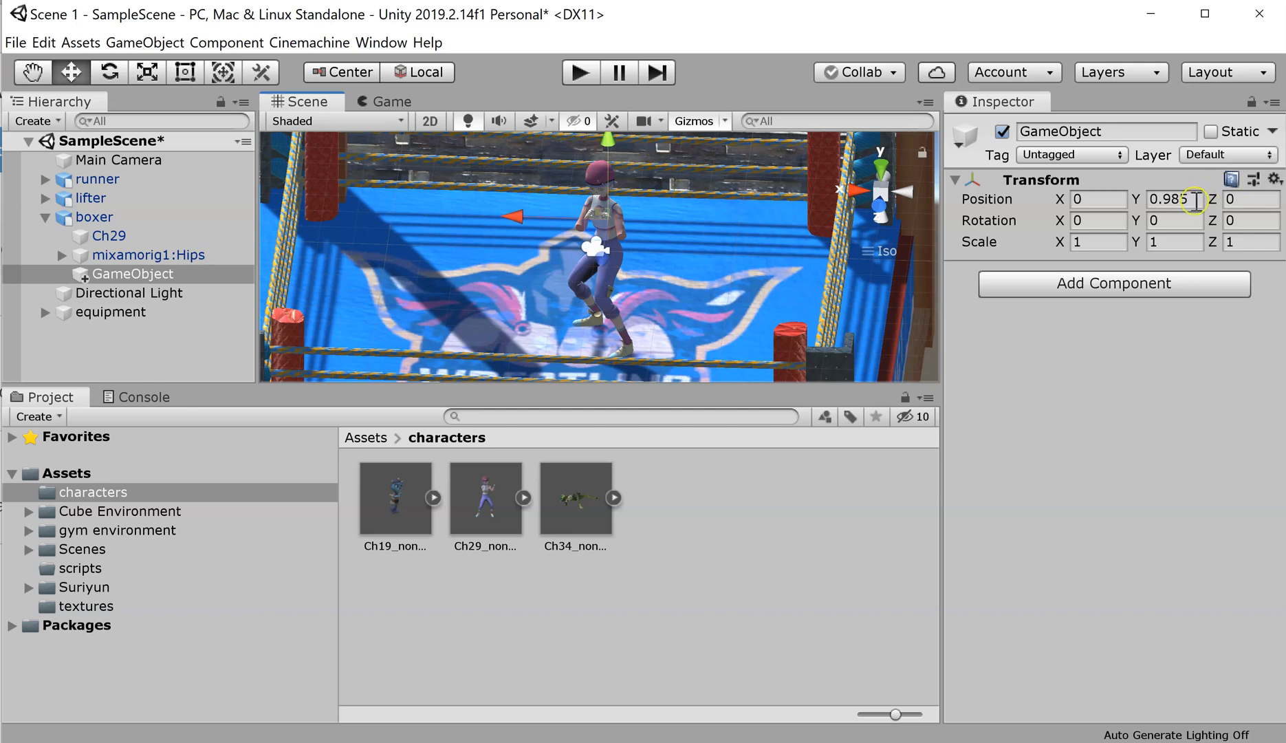
click(140, 274)
click(141, 275)
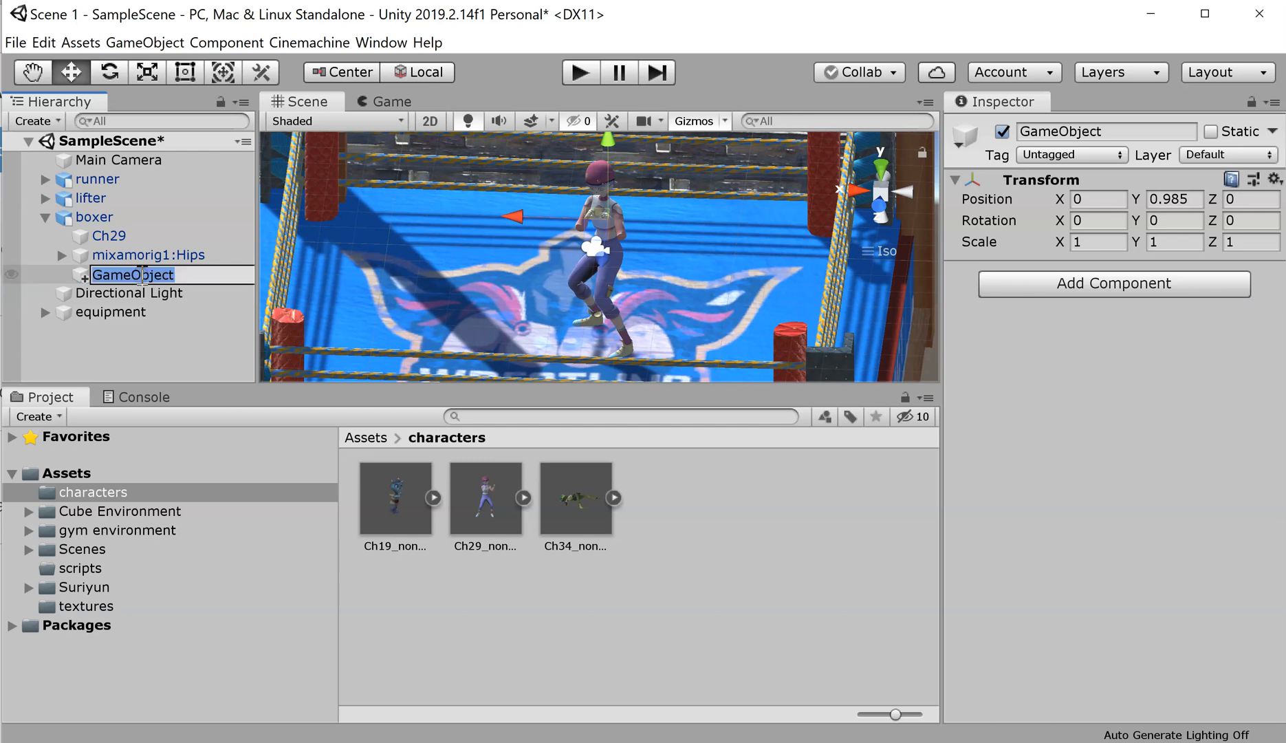
text(boxer)
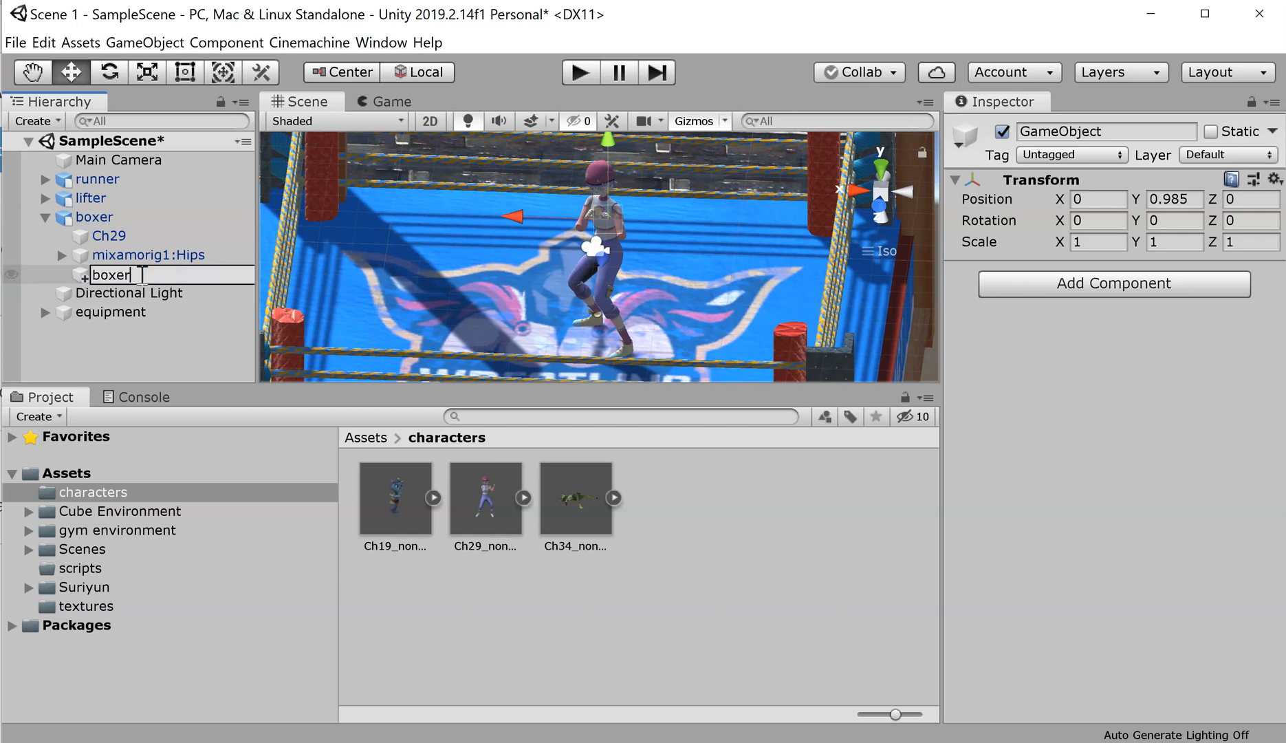
text(Follow)
key(Return)
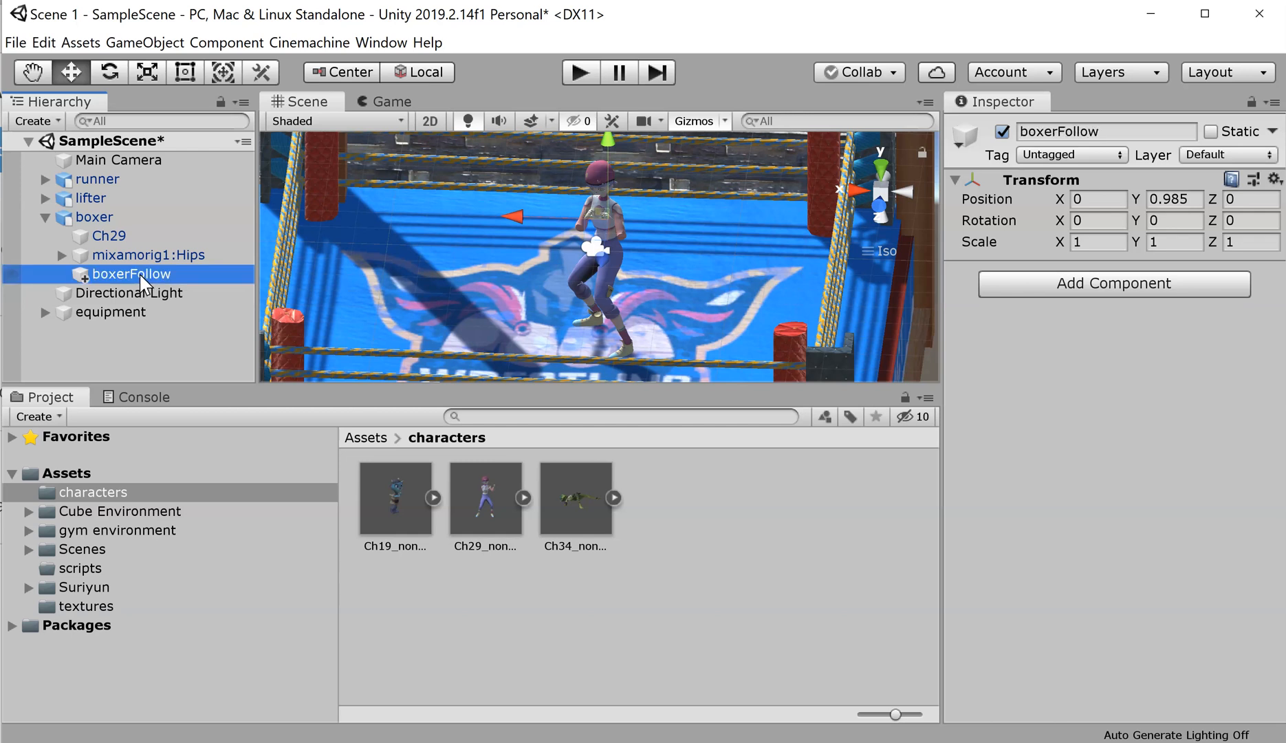
click(45, 217)
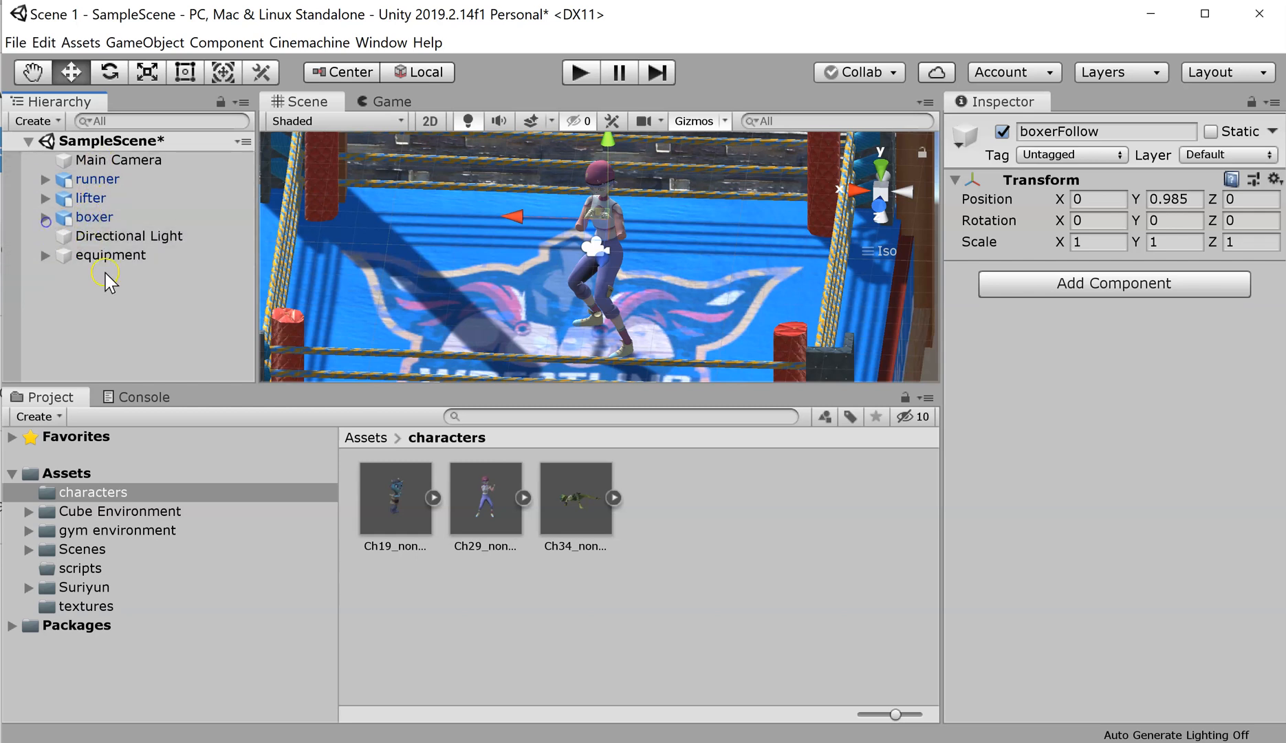
click(45, 218)
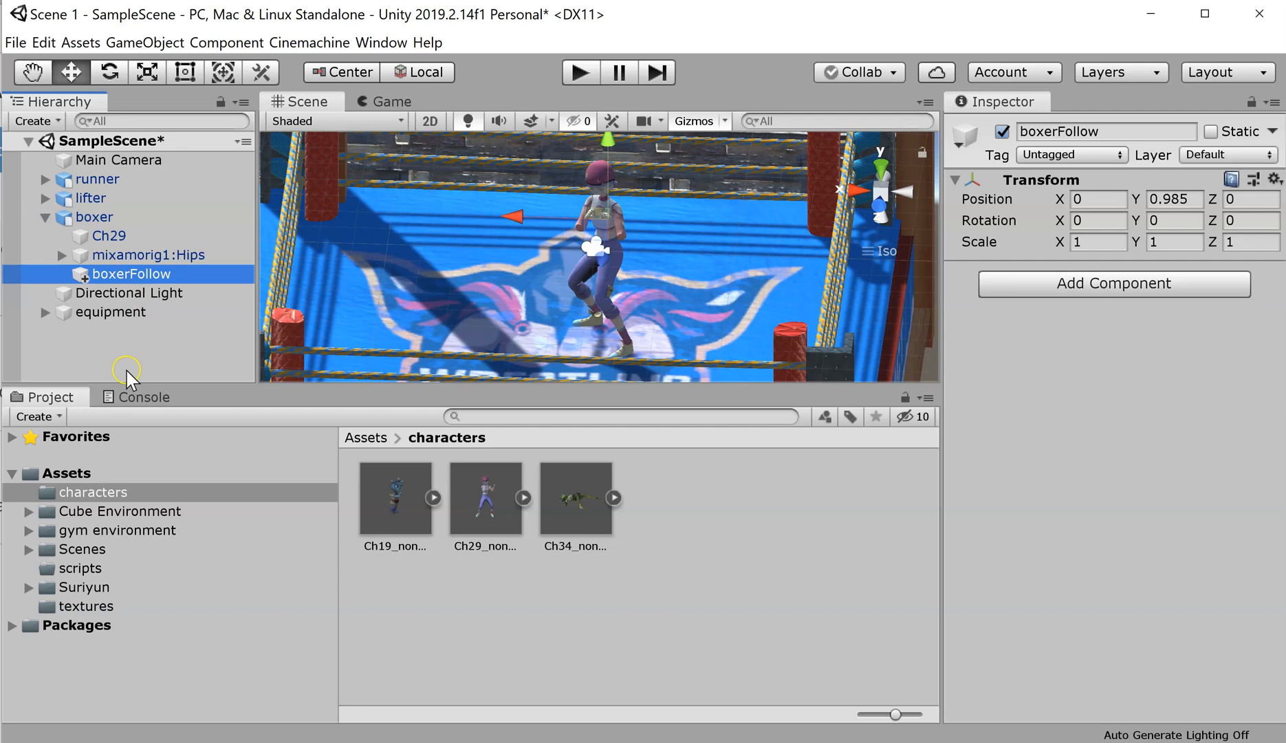
Step: Fold the boxer's children away and zoom out over the whole gym floor and ring
click(45, 217)
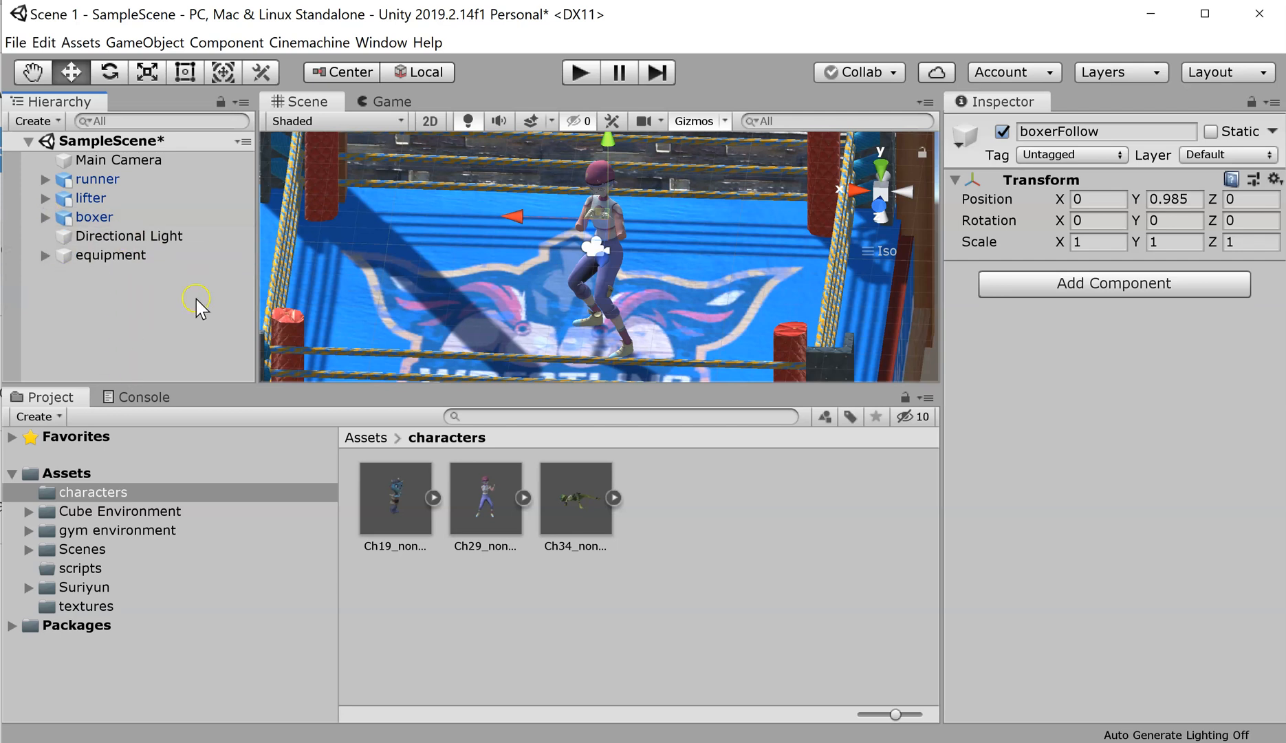
scroll(377, 225, down, 10)
scroll(376, 226, down, 10)
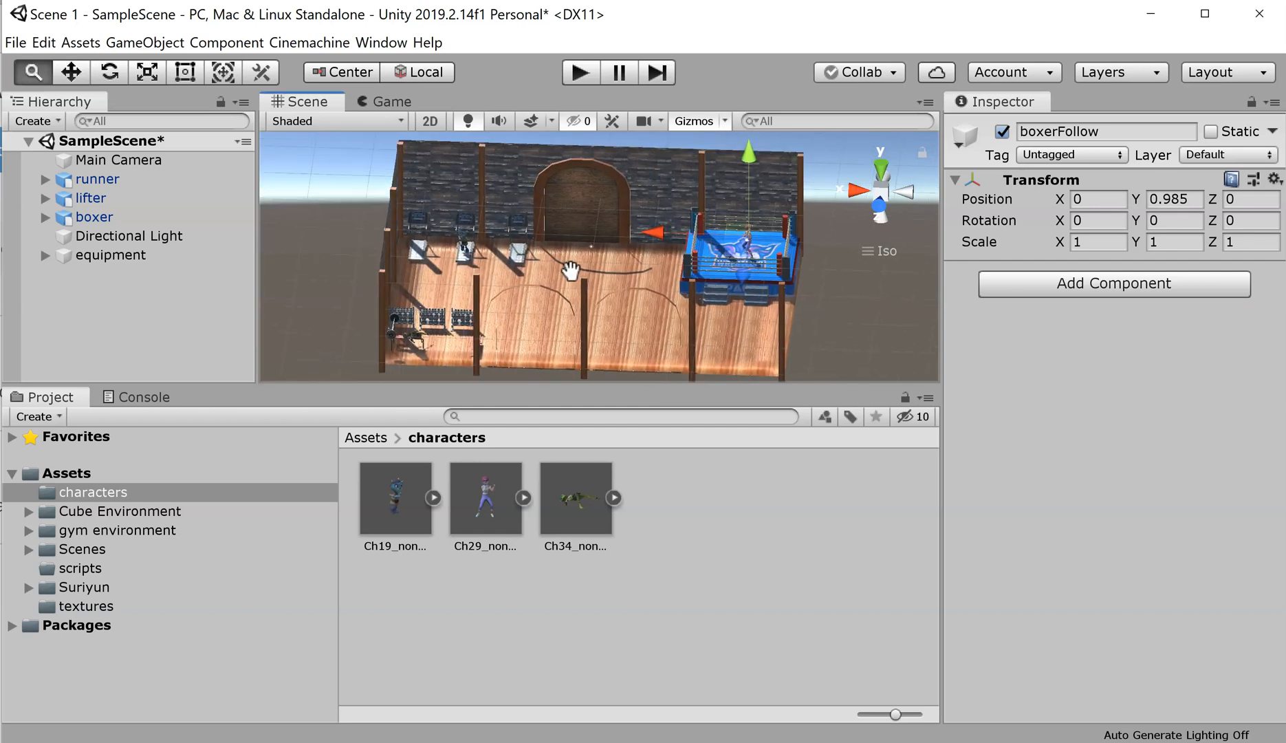
scroll(493, 281, up, 3)
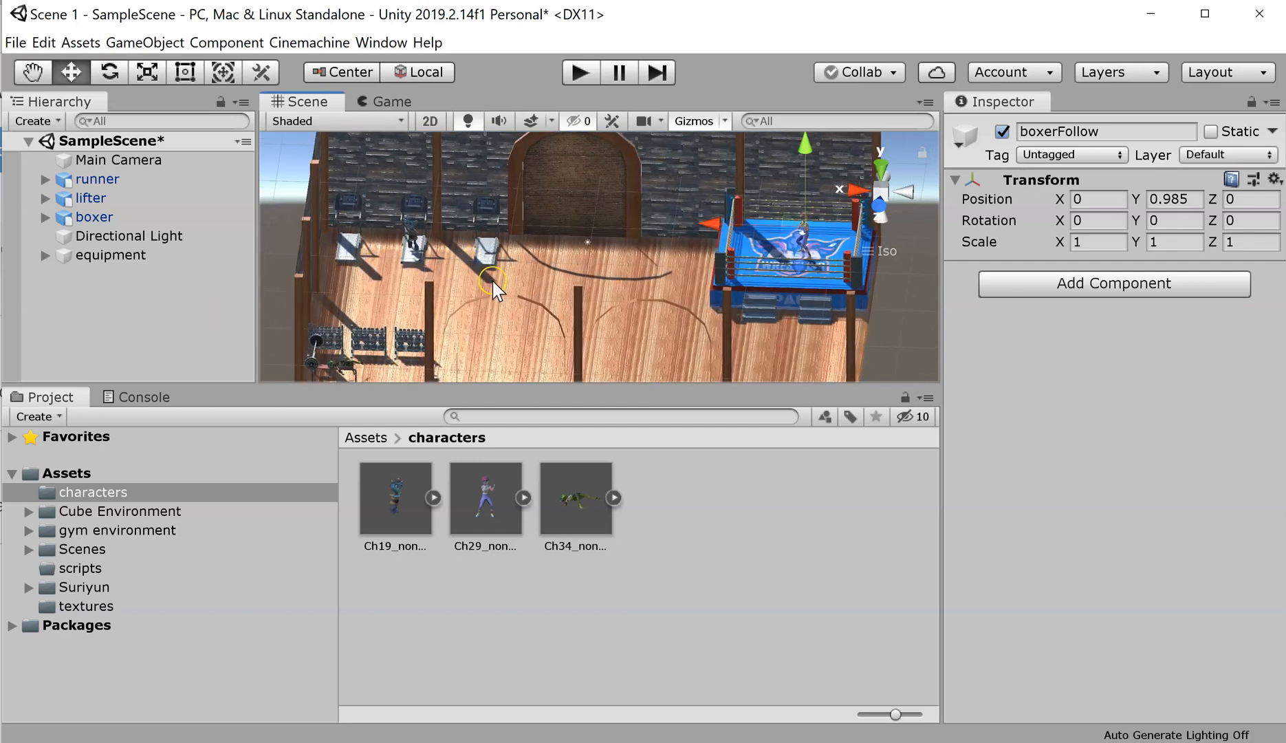
scroll(493, 280, up, 3)
scroll(522, 277, down, 5)
scroll(519, 283, up, 5)
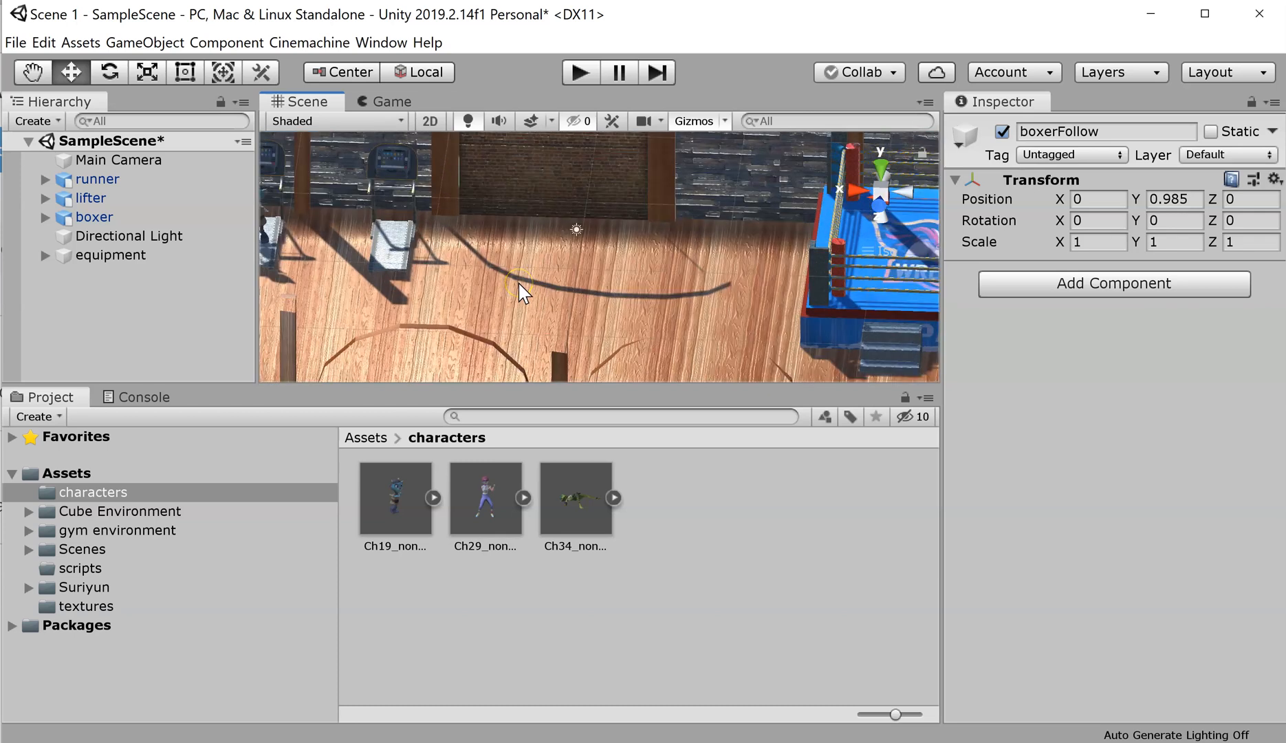
scroll(519, 283, down, 5)
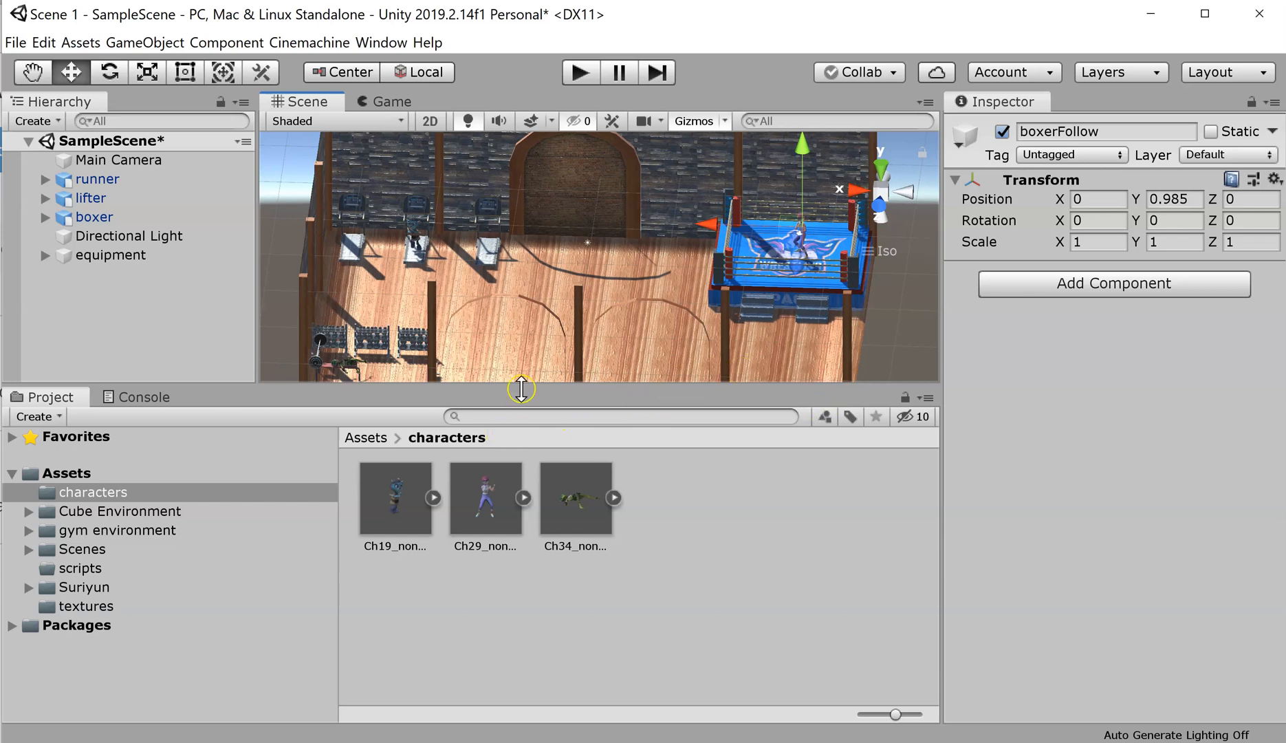
scroll(590, 299, up, 2)
scroll(590, 299, up, 2)
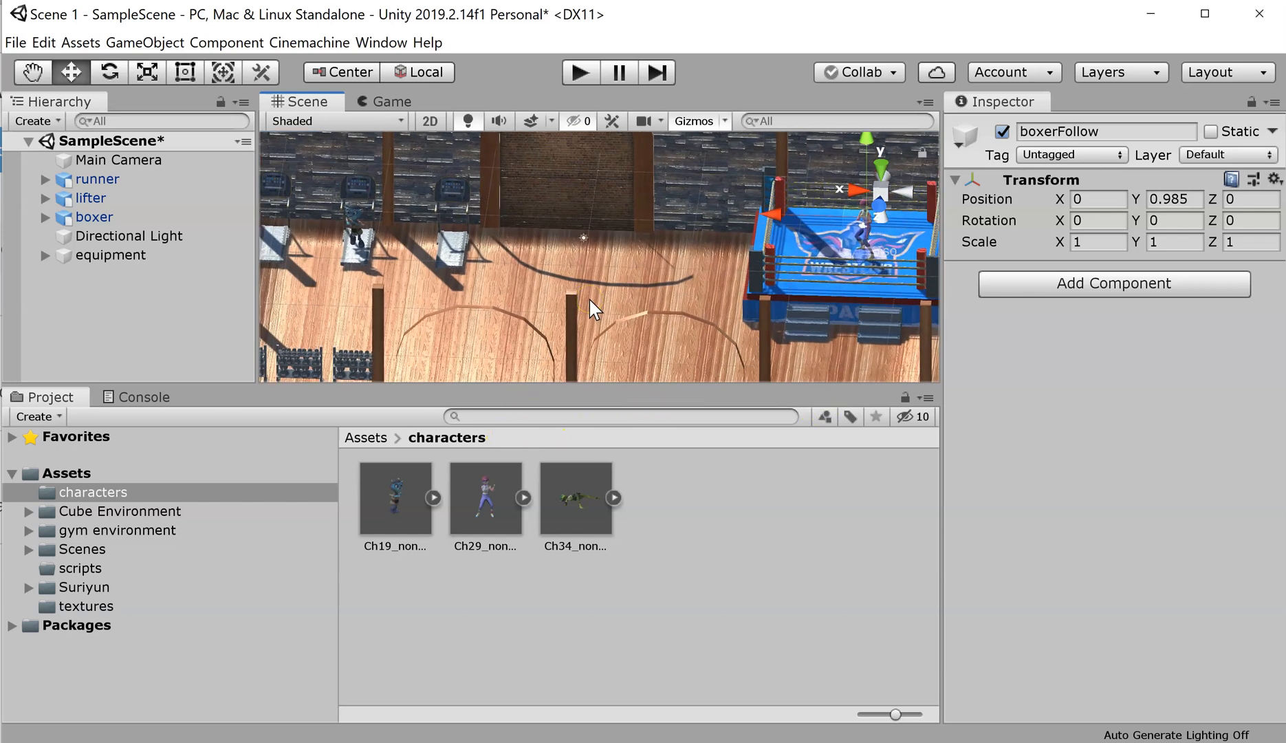
scroll(590, 308, down, 3)
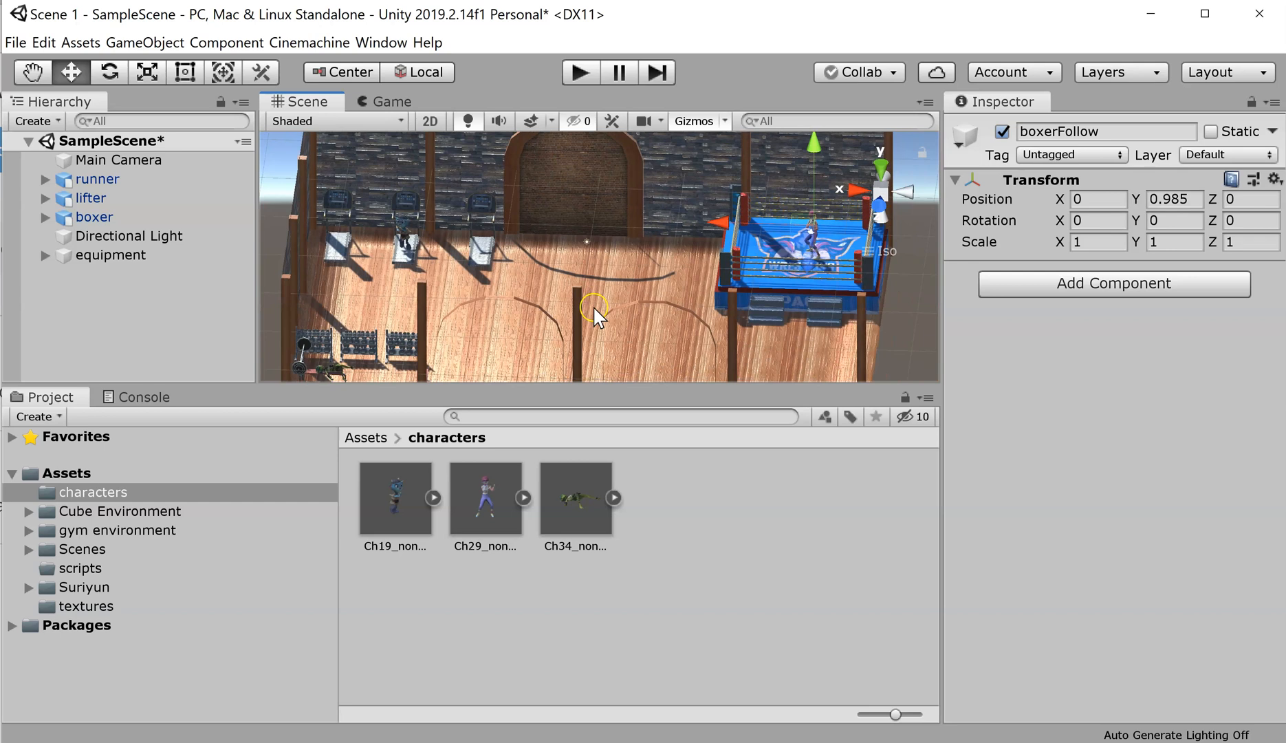
Step: Add a new empty GameObject at the scene root with its position zeroed
right_click(103, 323)
click(74, 323)
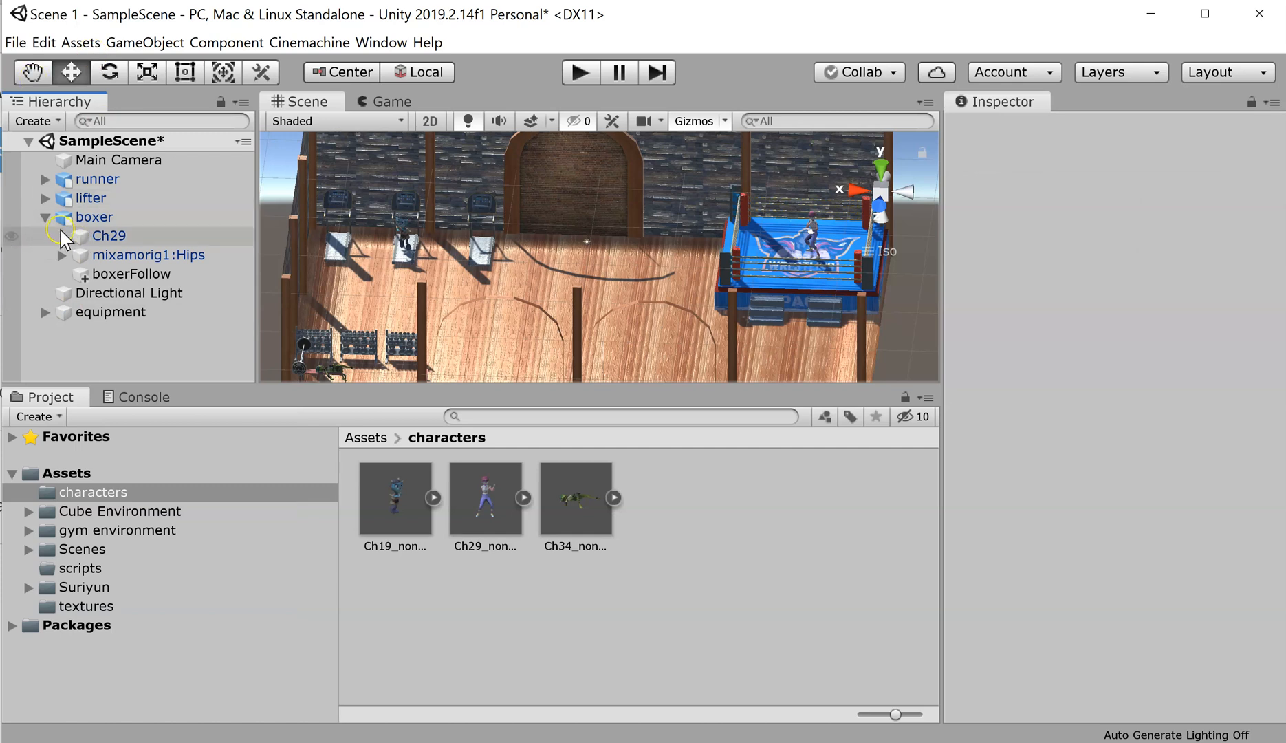
click(43, 217)
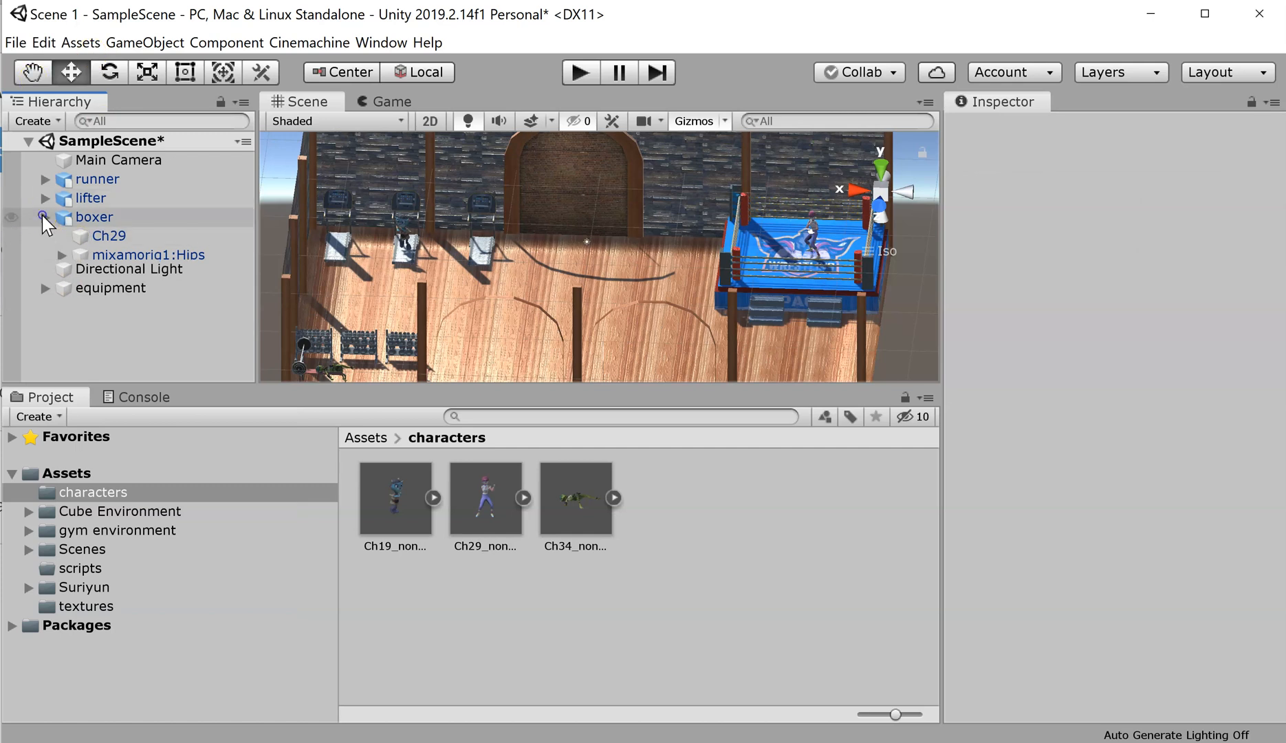
right_click(107, 323)
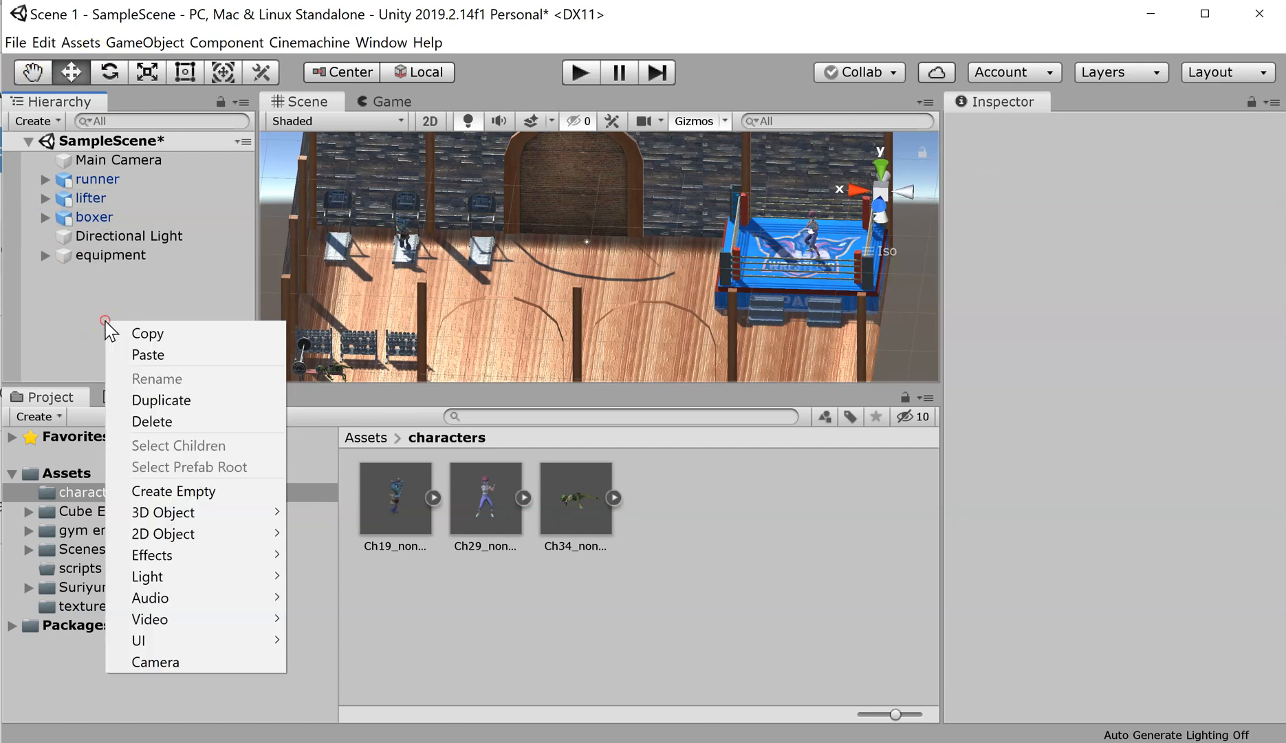
click(170, 491)
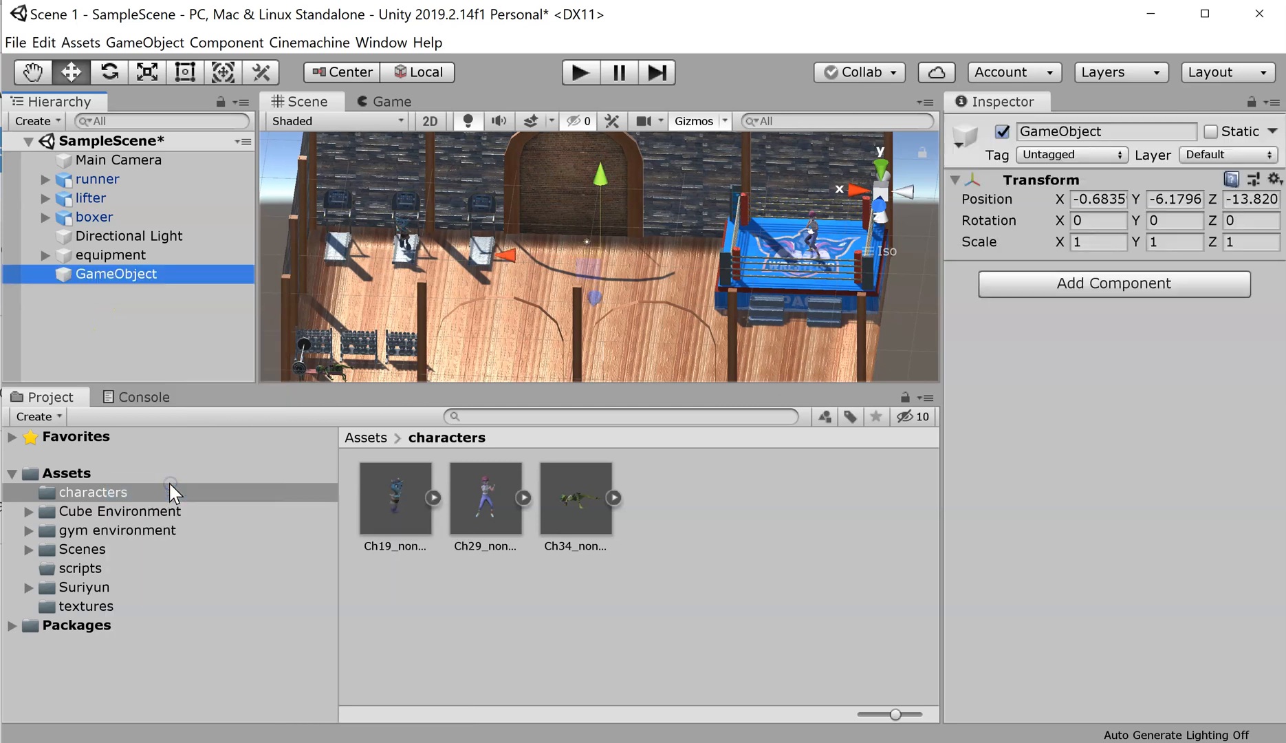
click(1090, 199)
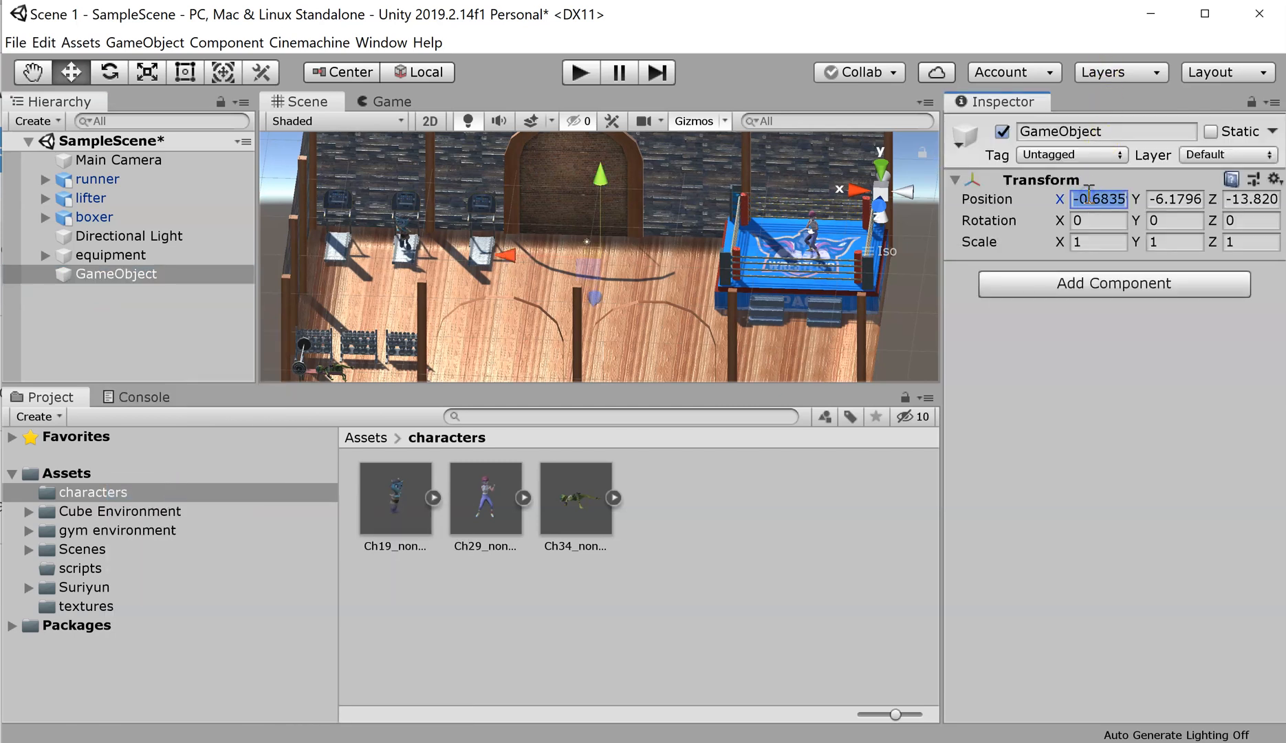
text(0)
key(Tab)
text(0)
key(Tab)
text(0)
key(Tab)
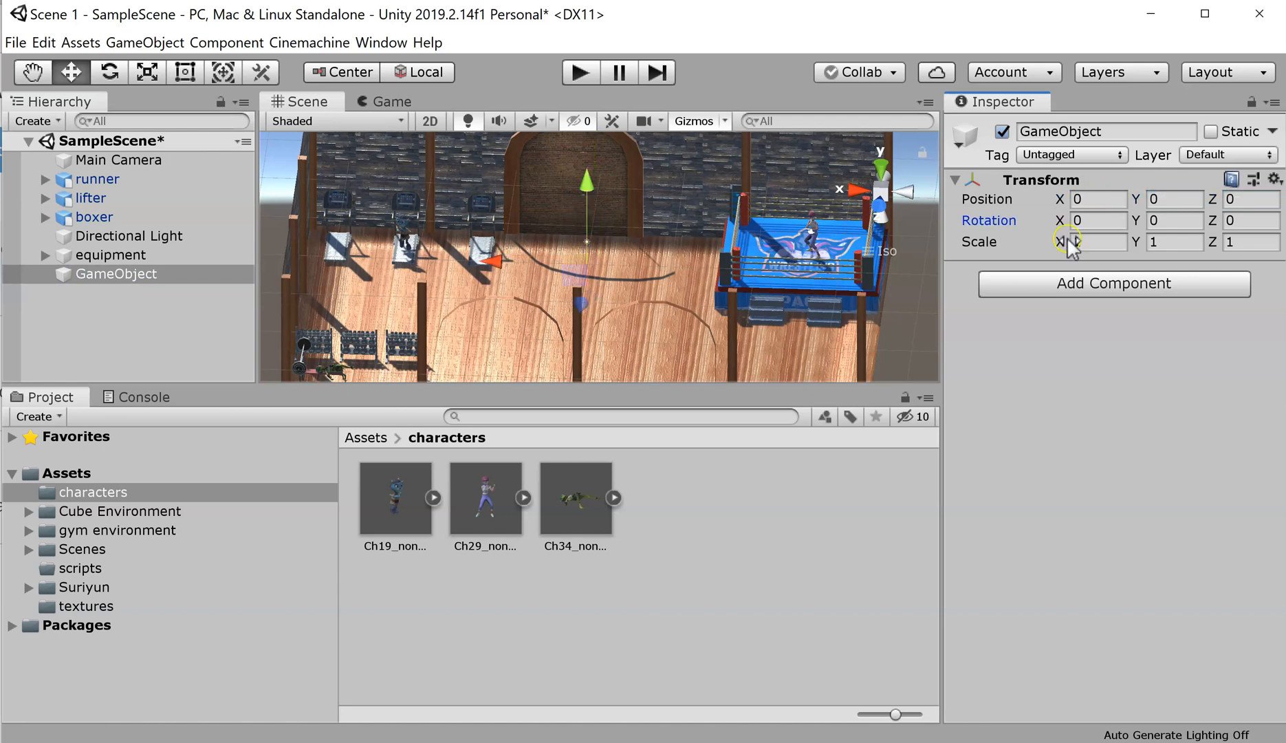
Step: Rename the new object to 'CM Cameras' and clear the selection
click(138, 275)
click(137, 277)
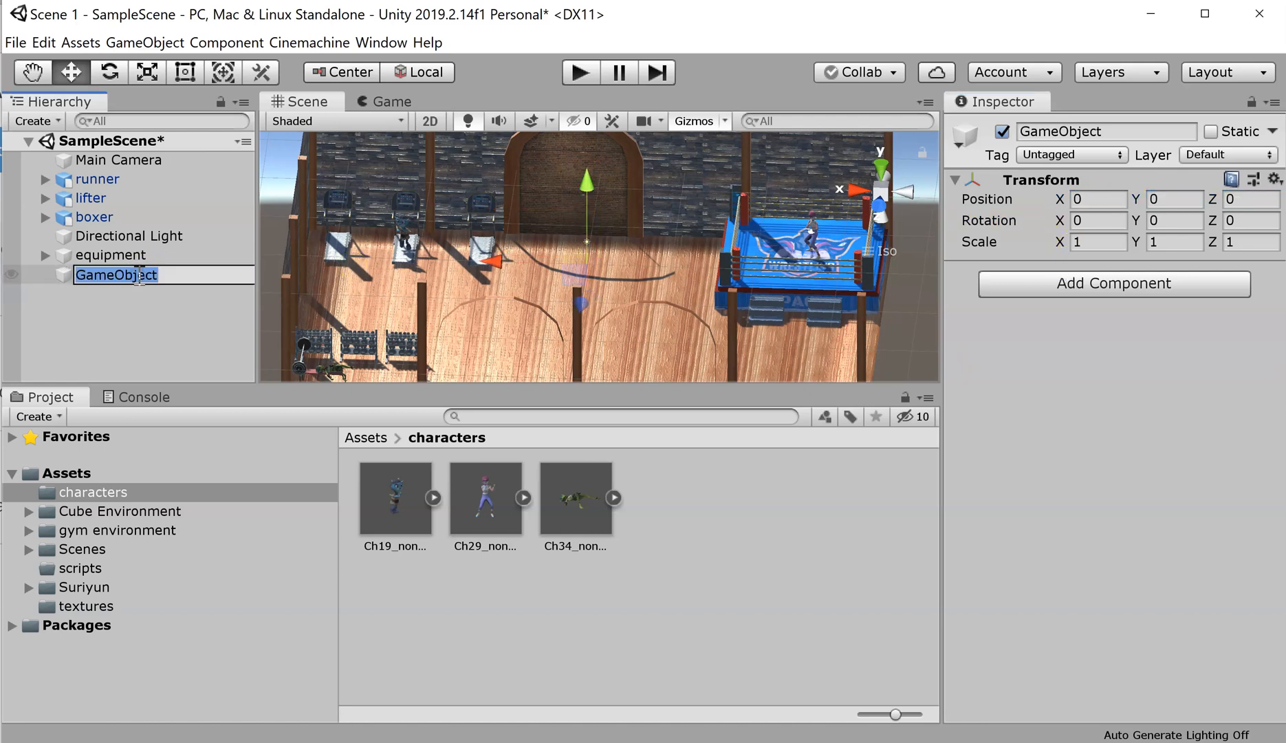
text(CM Cameras)
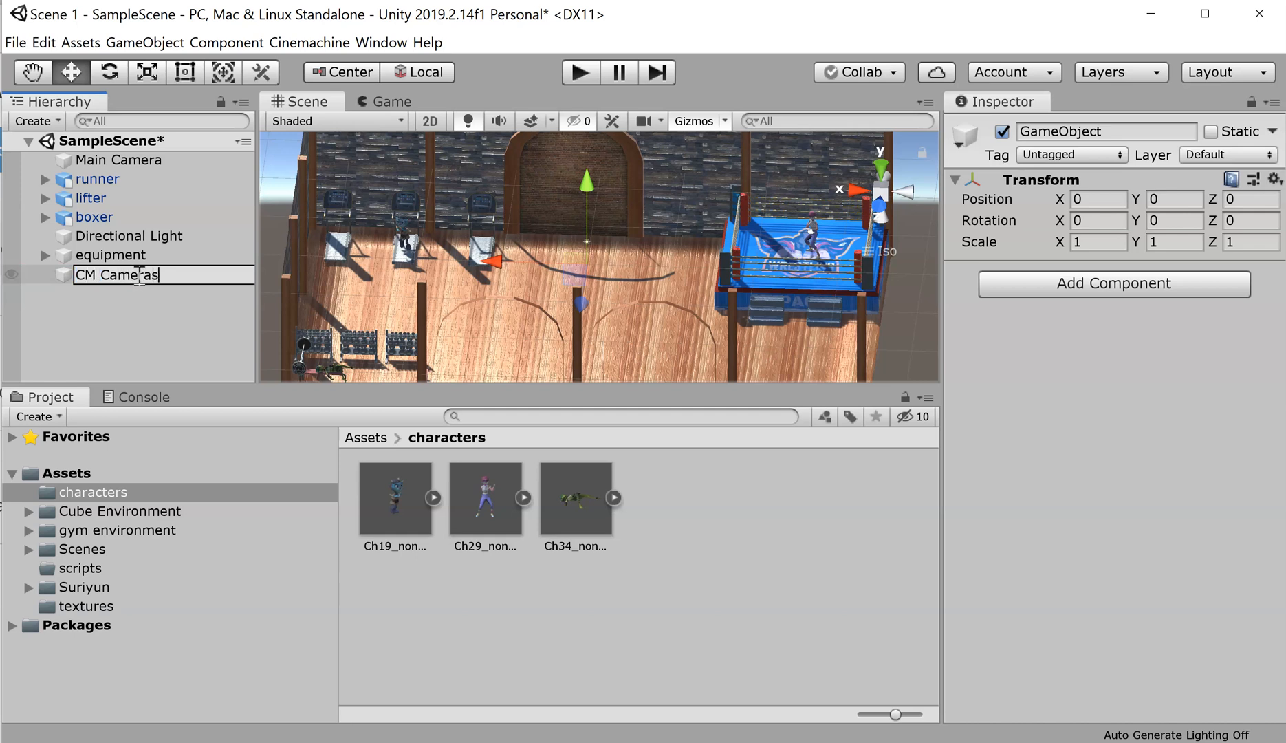
key(Return)
click(119, 321)
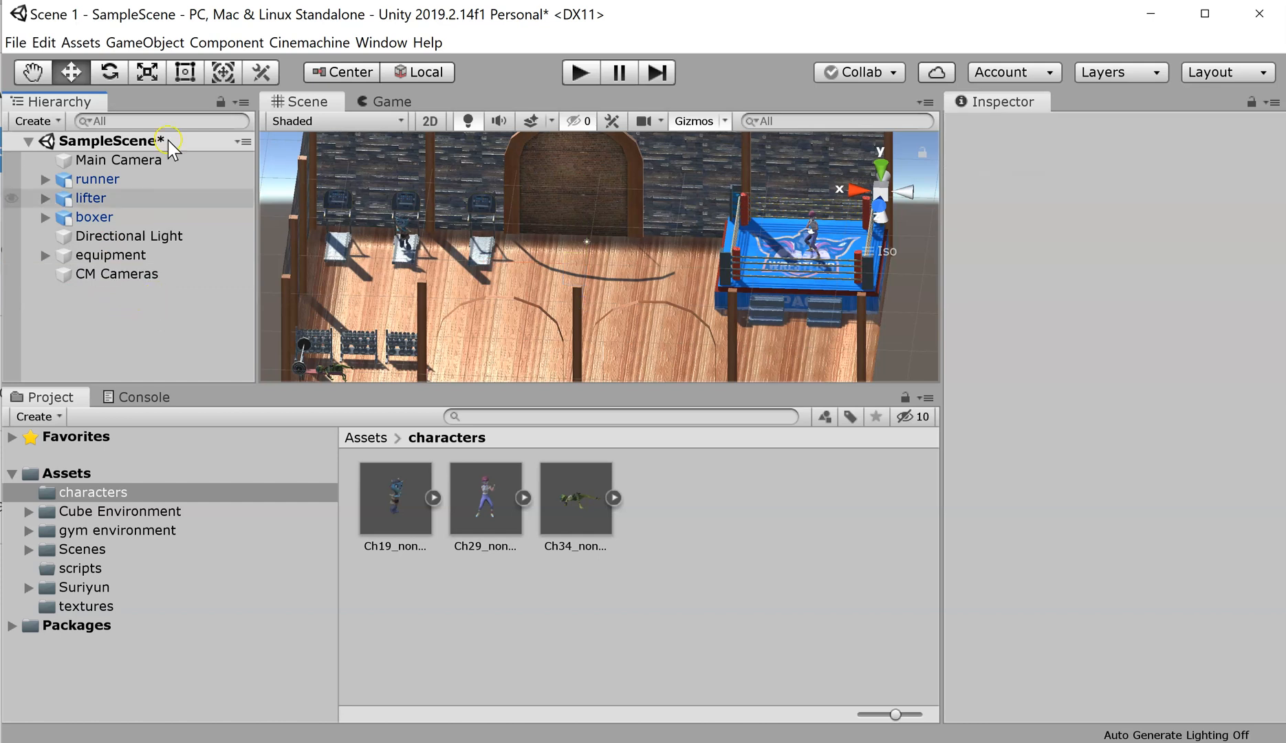
Step: Move the Main Camera sideways, up and forward to position 2.7, 2.9, -3.3
click(129, 168)
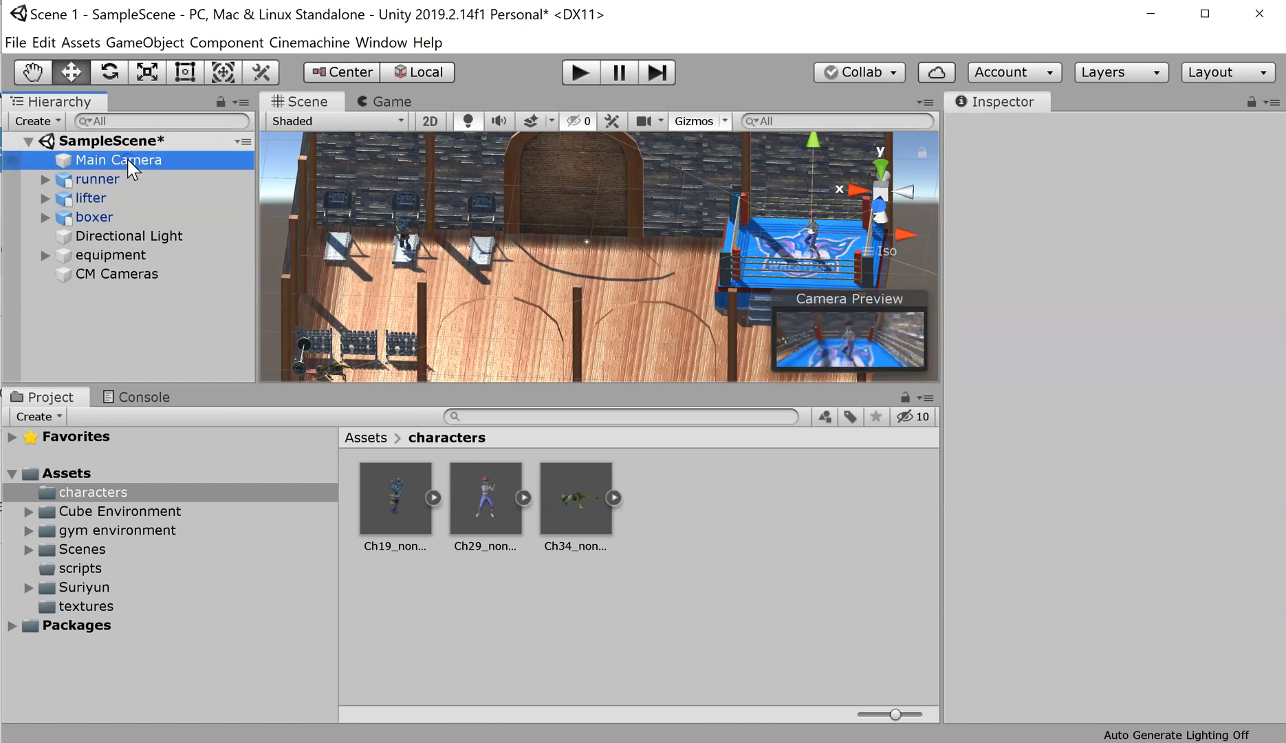
click(218, 165)
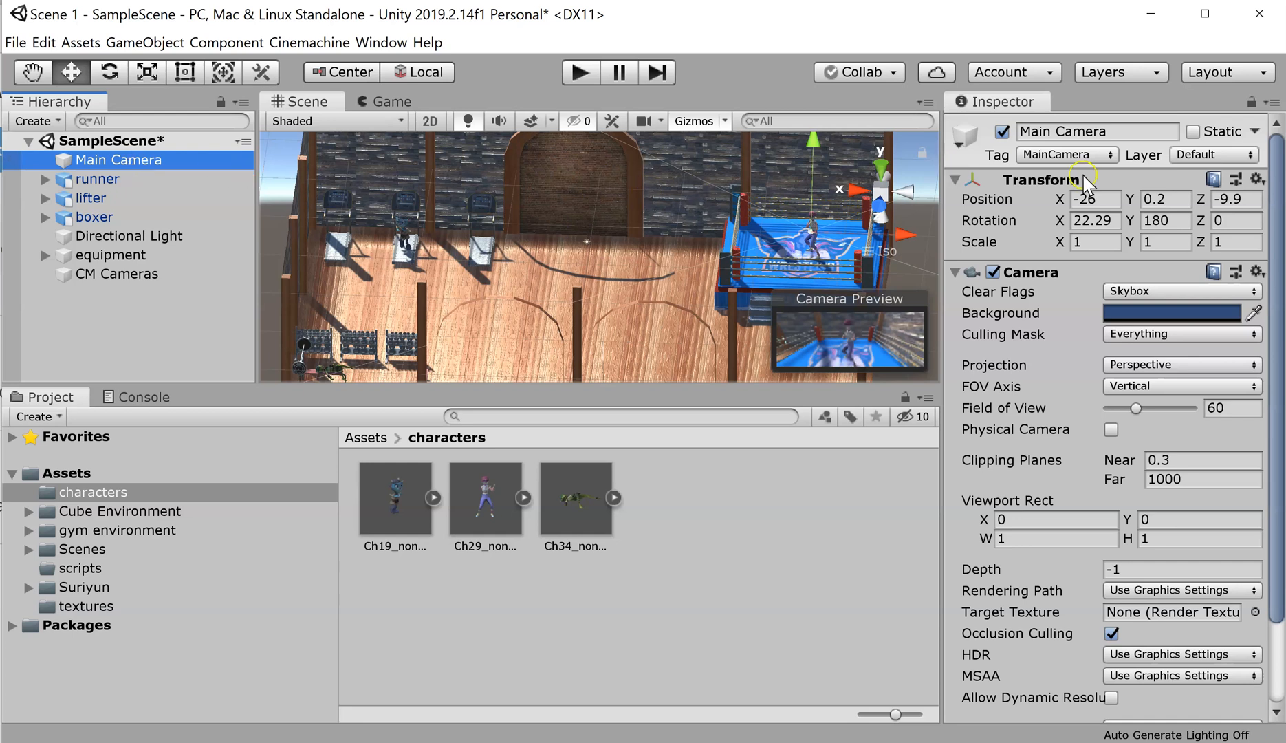
drag(899, 232, 654, 239)
click(571, 165)
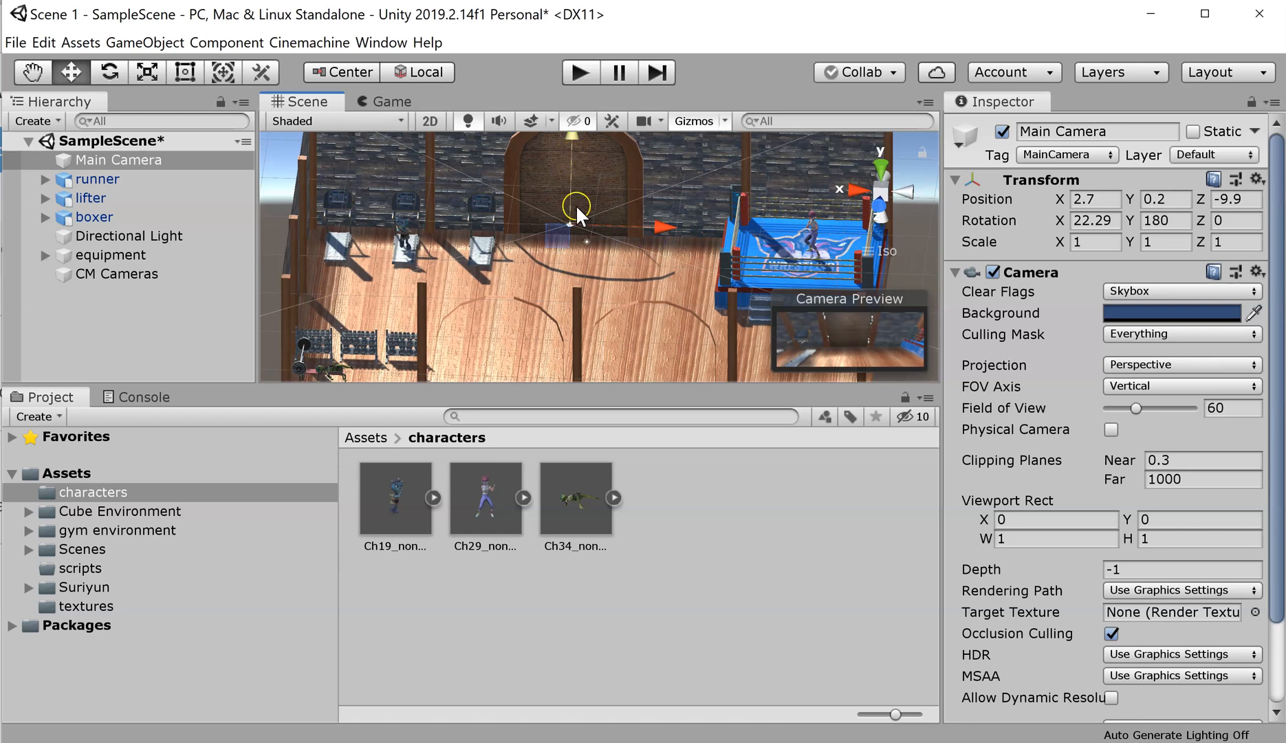
alt+drag(606, 264, 618, 414)
alt+drag(657, 247, 623, 472)
drag(580, 200, 581, 263)
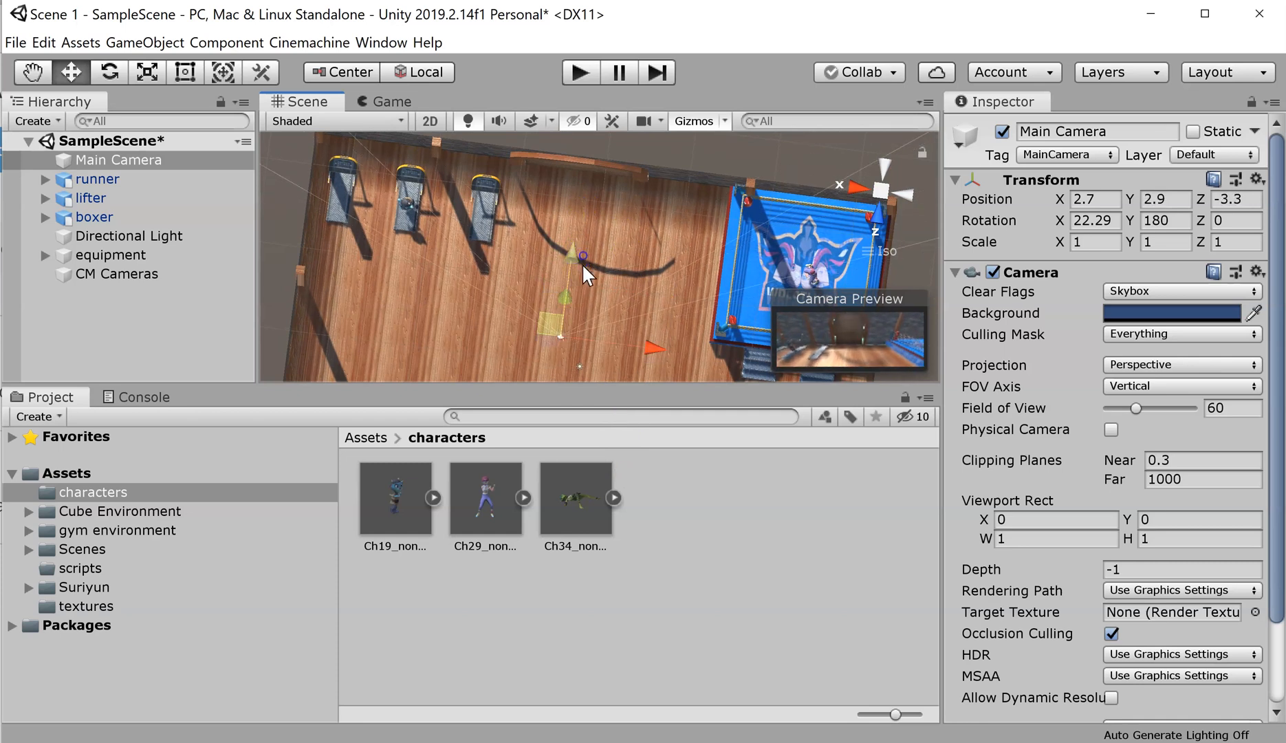
key(super)
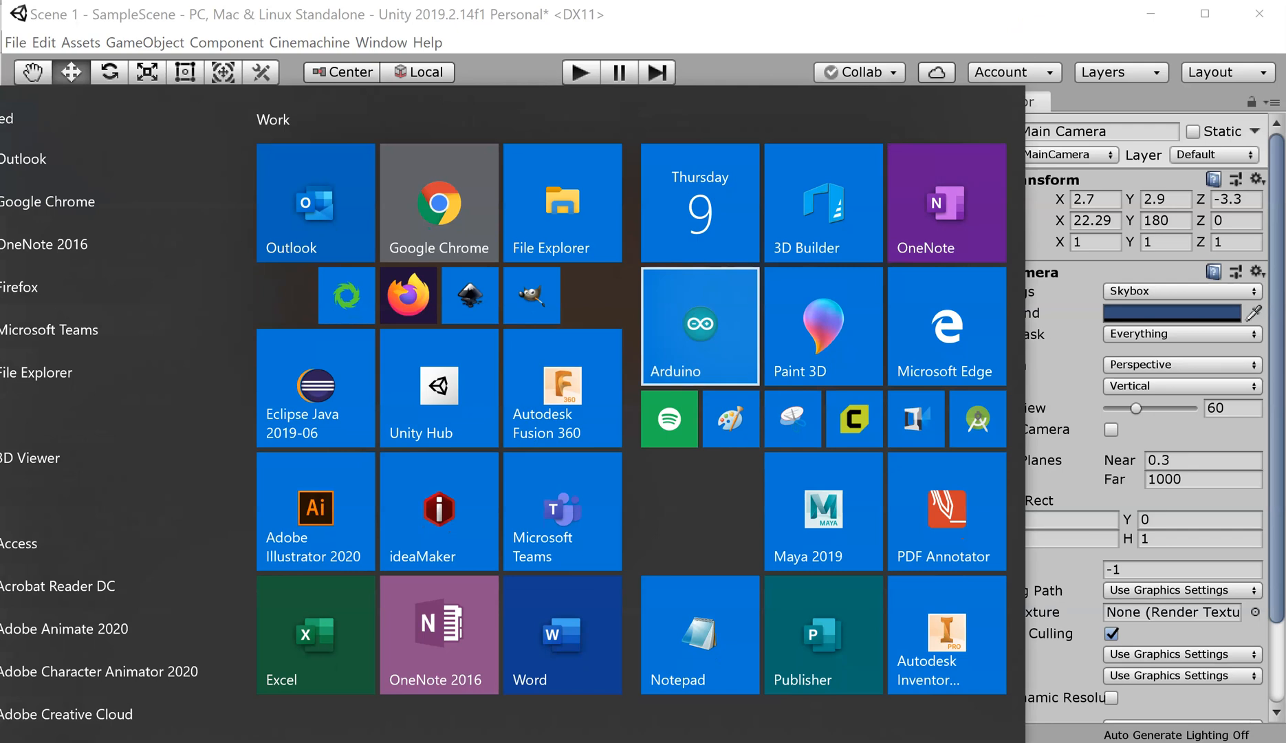
click(914, 14)
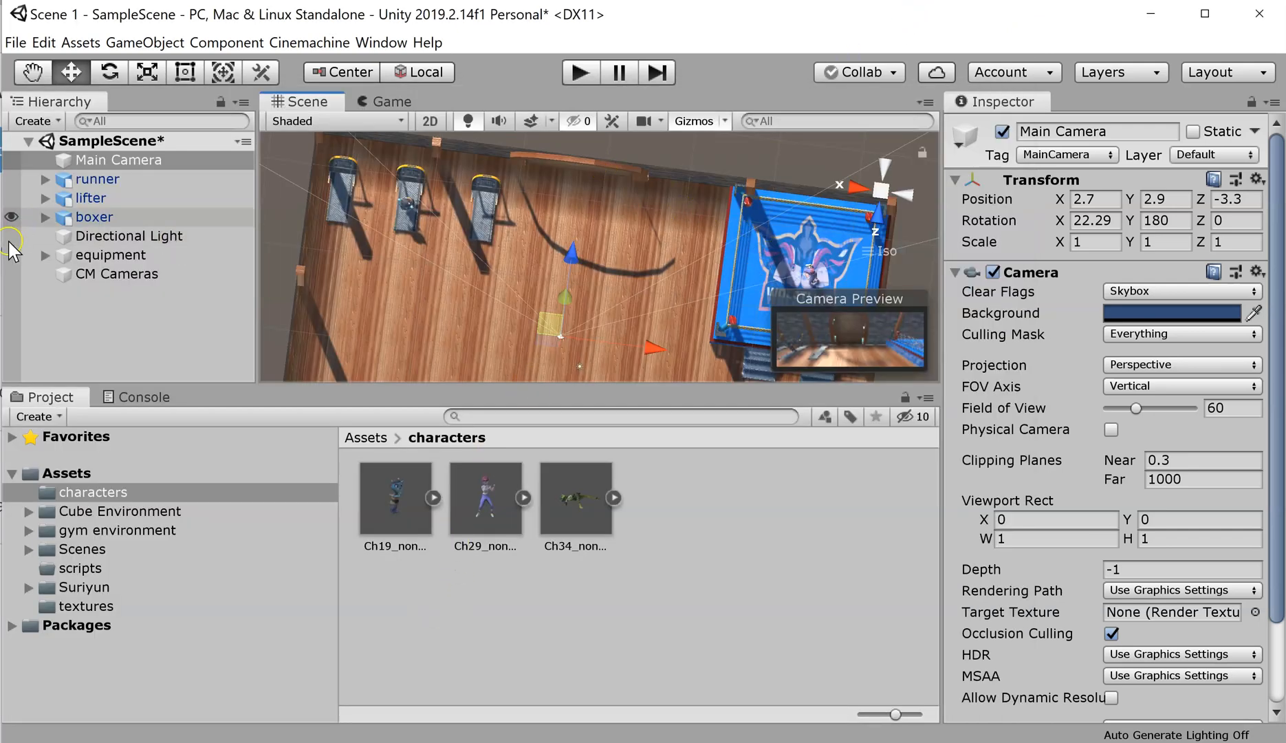
Step: Select the boxer, frame it, and orbit the view around it in the ring
click(95, 216)
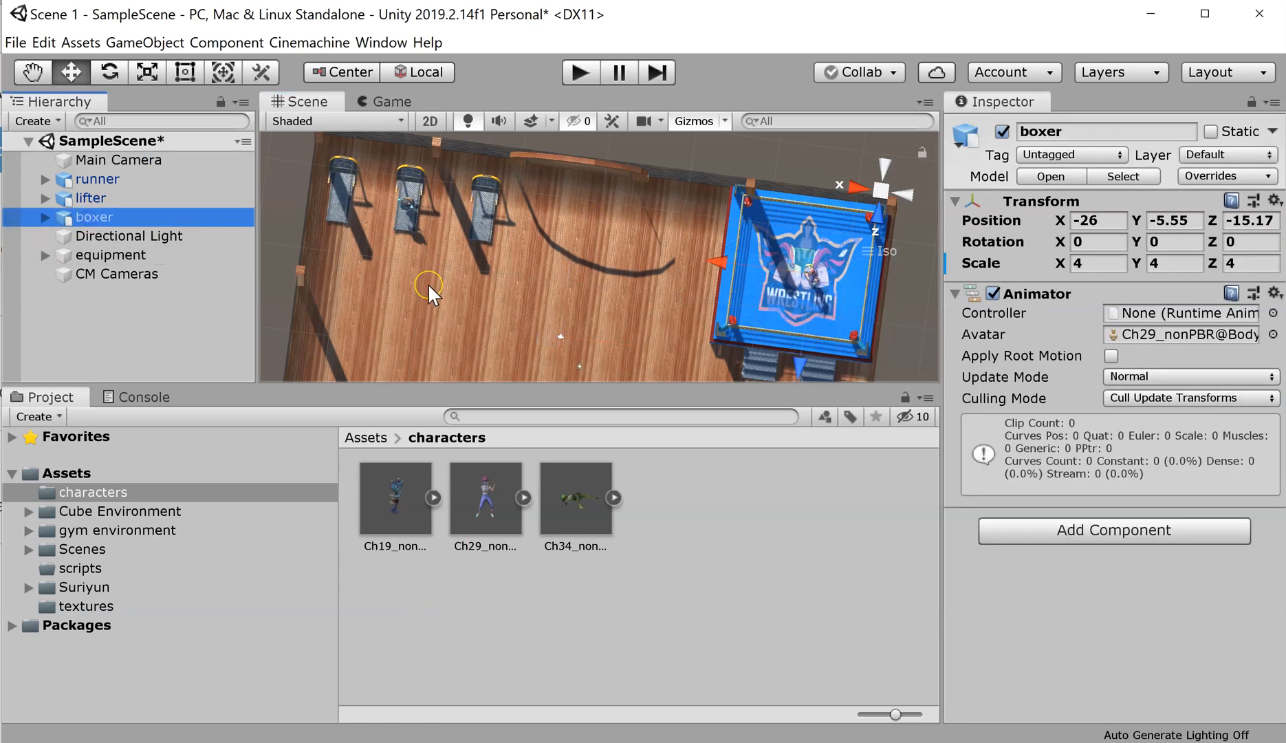
key(f)
alt+drag(544, 213, 474, 176)
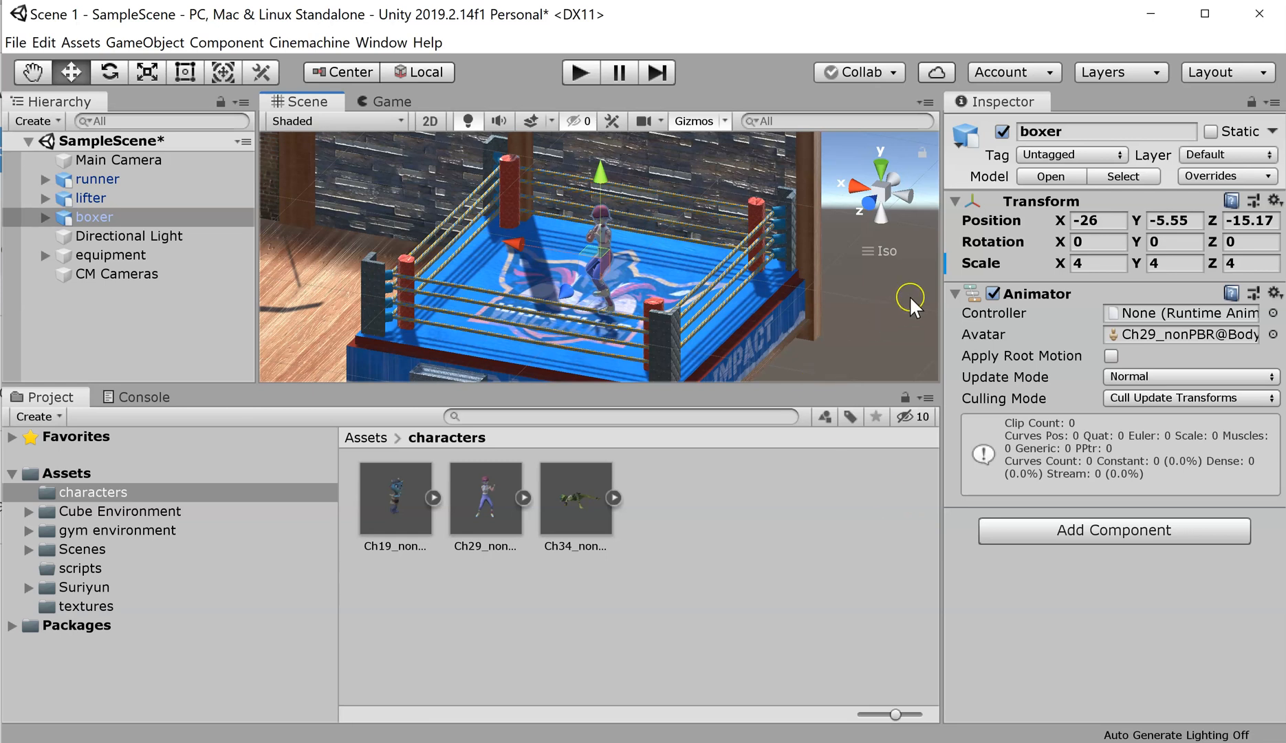
Step: Dock the Game view beside the Console below the Scene view, then deselect
click(384, 102)
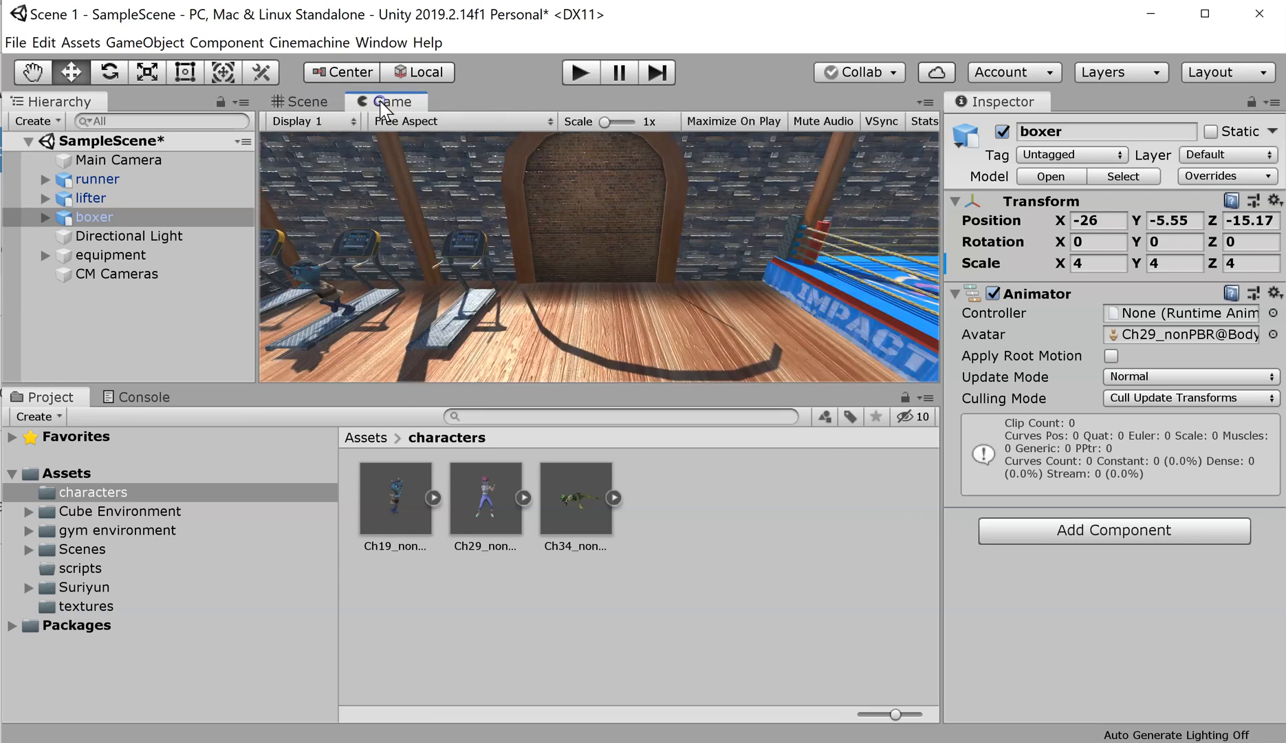
drag(382, 146, 214, 407)
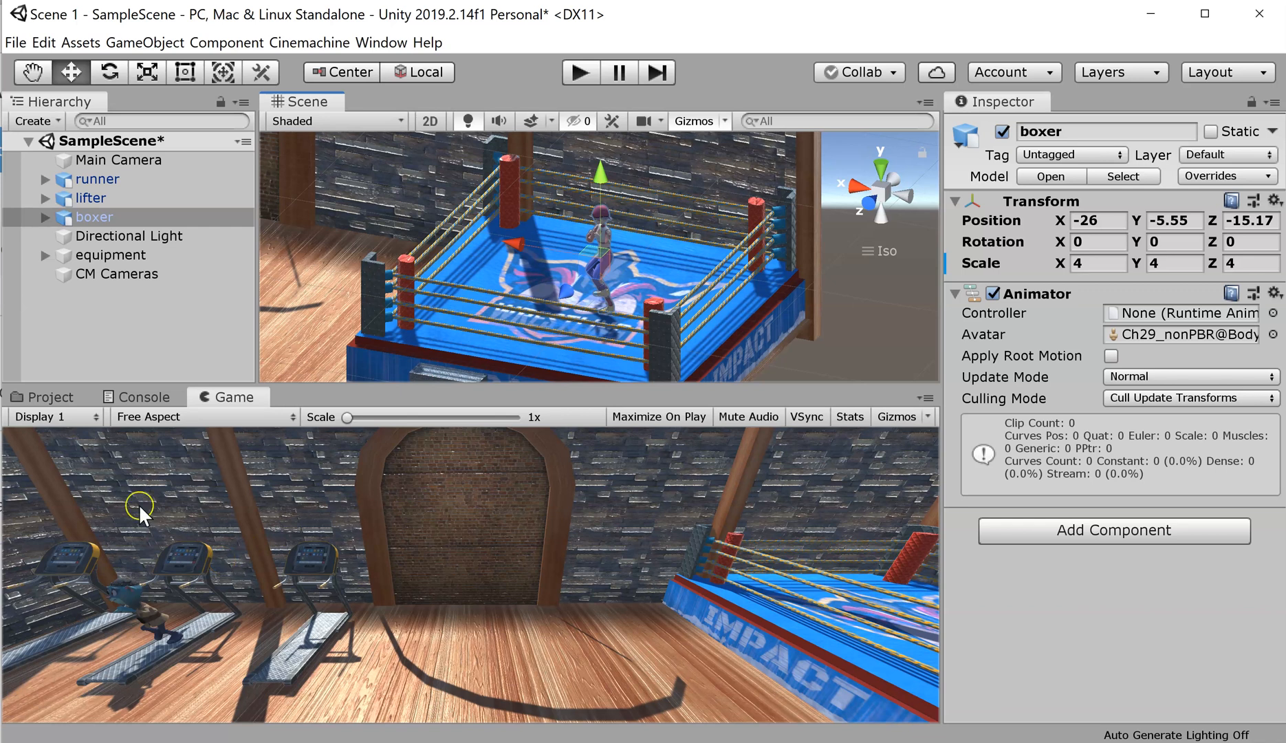
click(118, 342)
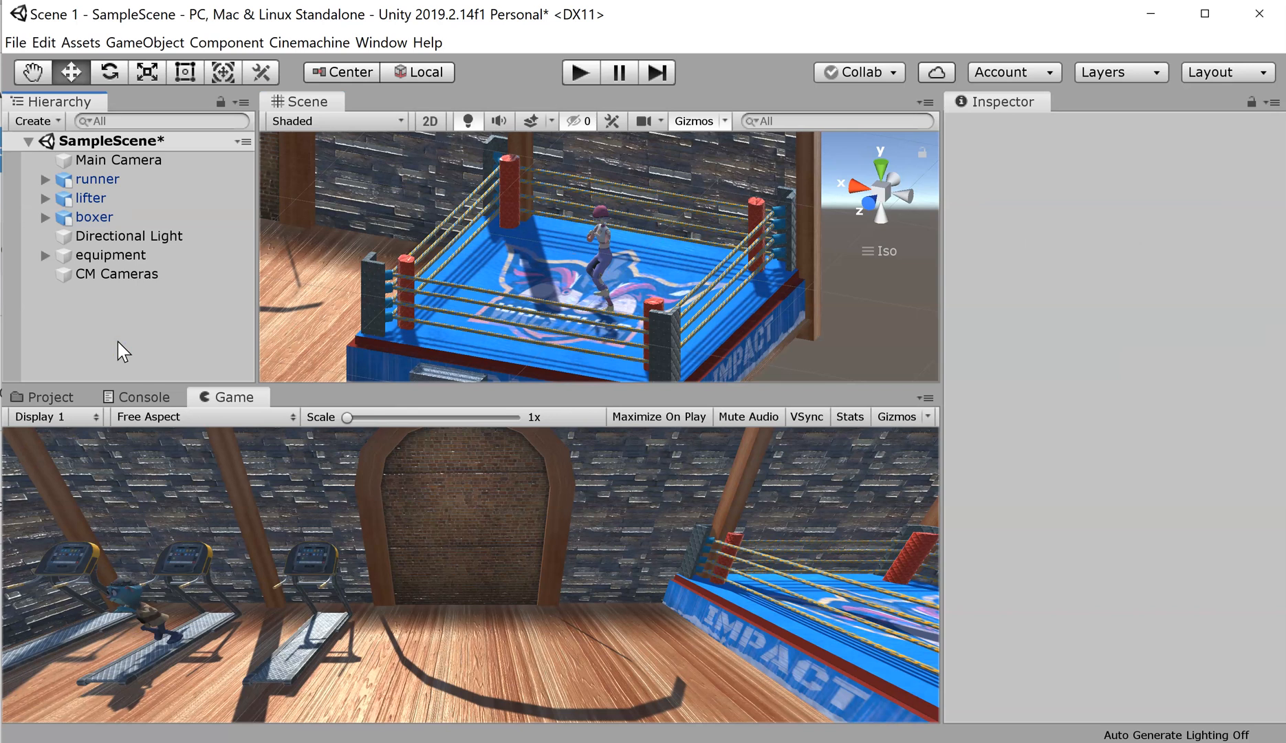
Step: Create a new Cinemachine virtual camera from the Cinemachine menu
right_click(124, 278)
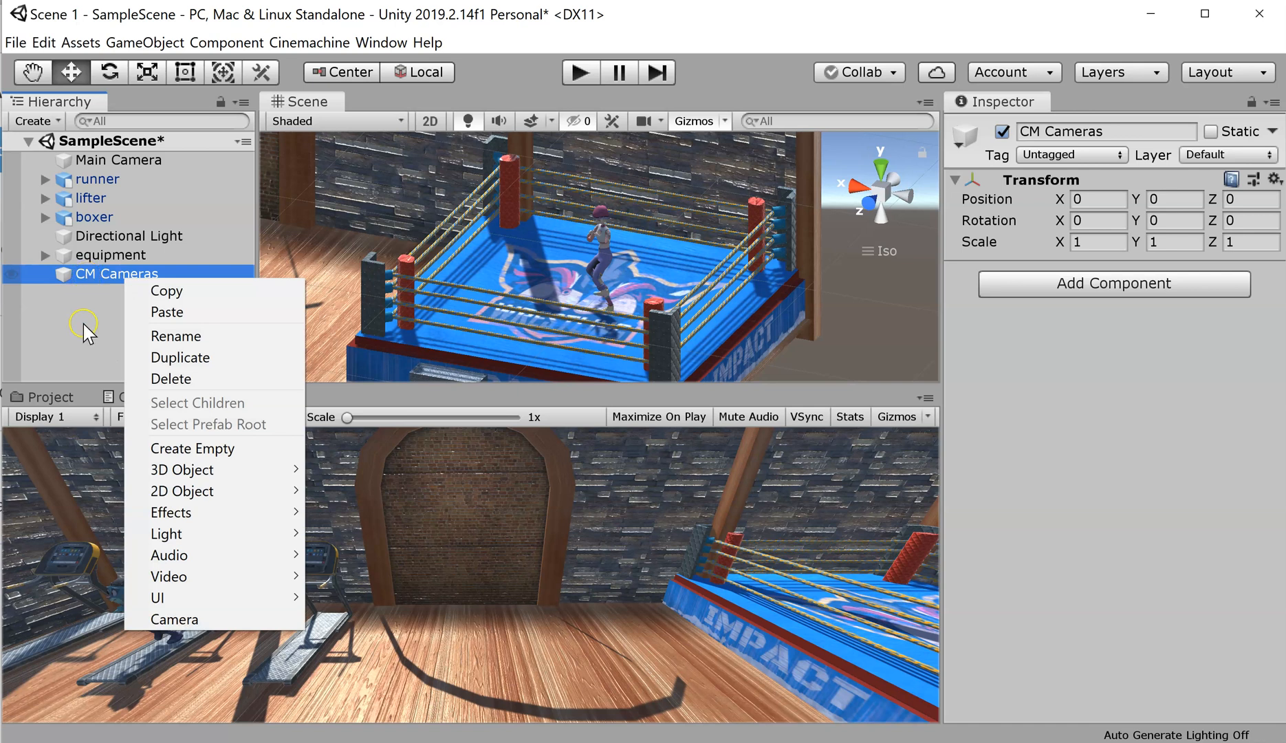
click(92, 353)
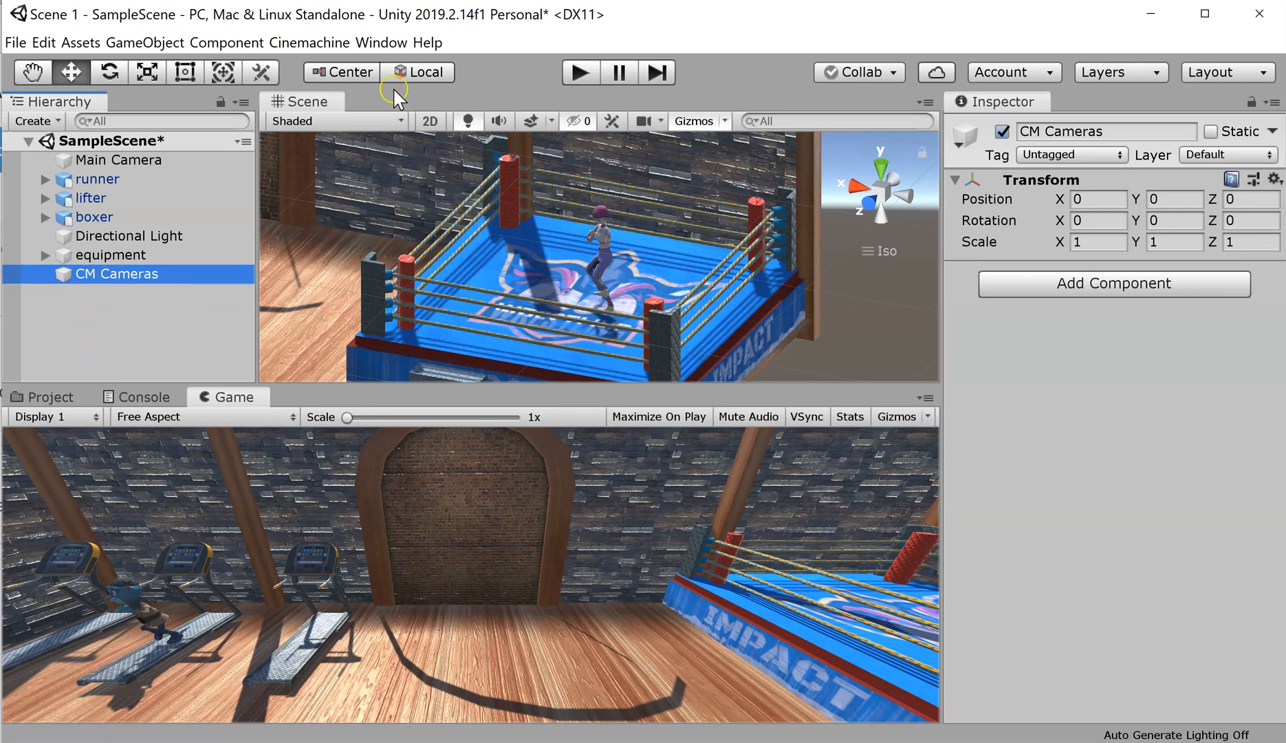
click(321, 44)
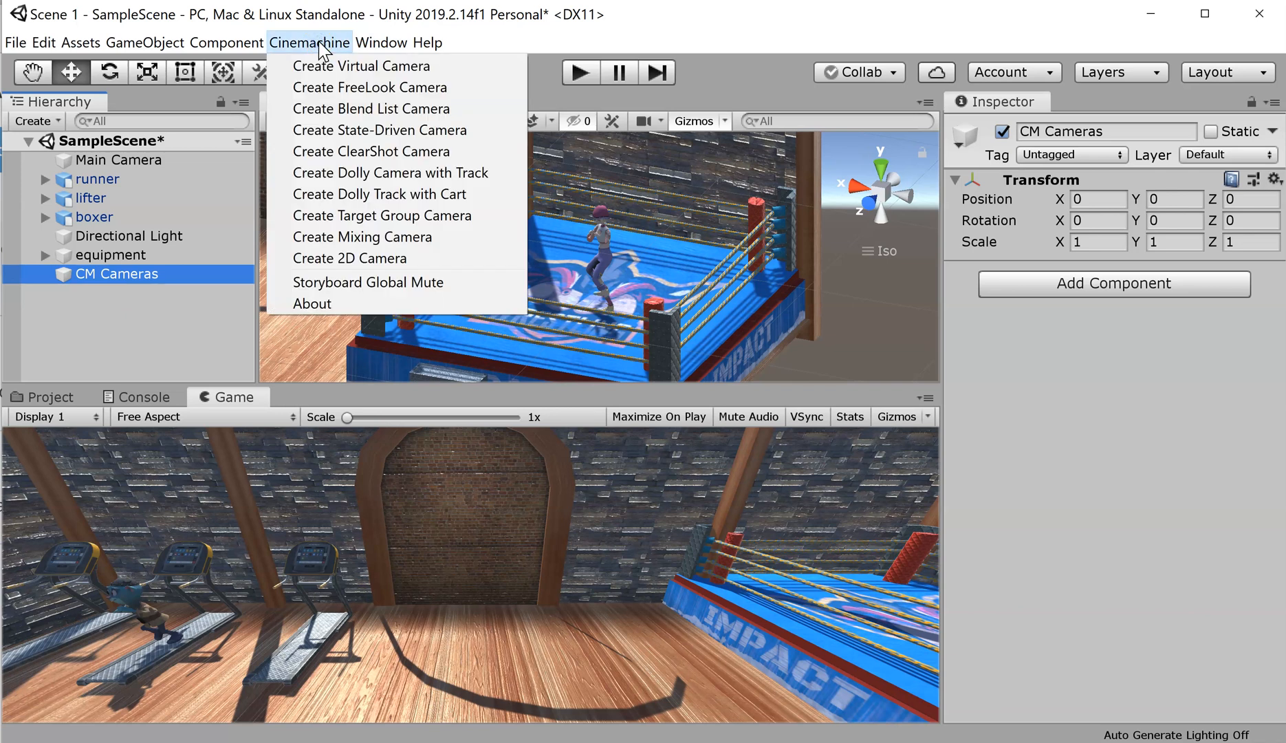
click(322, 66)
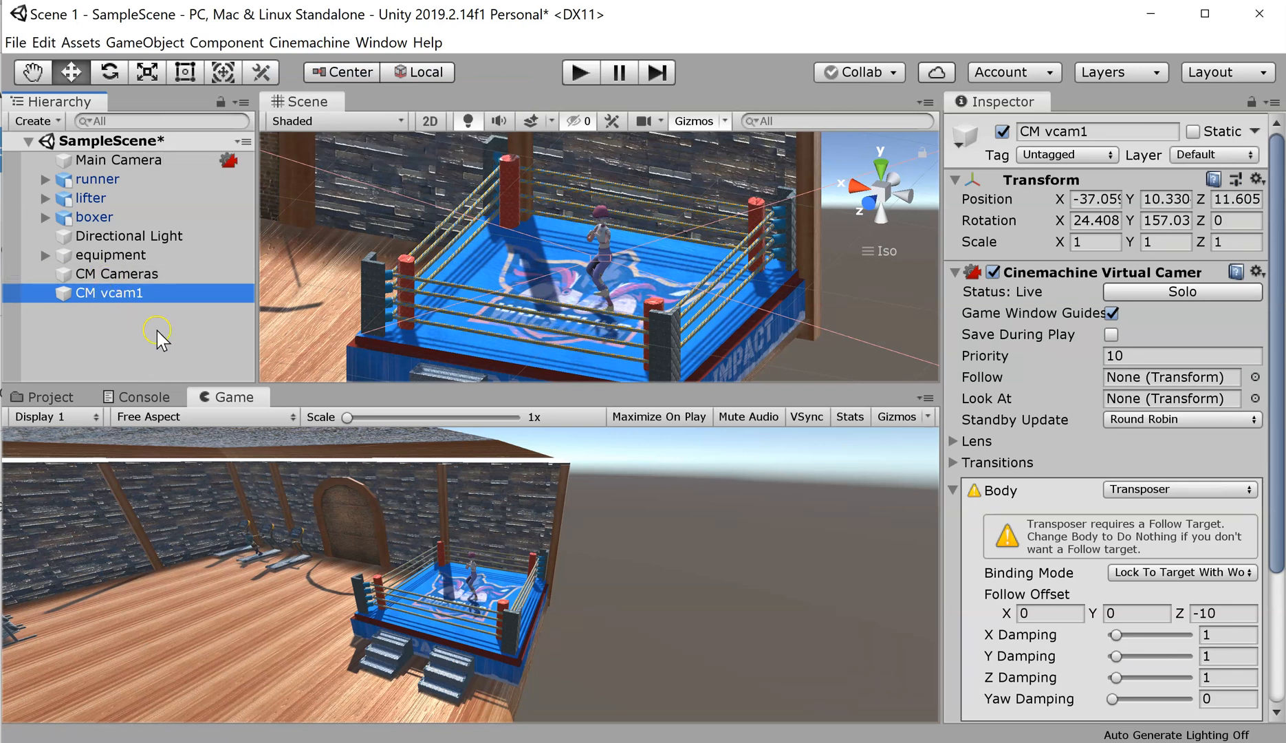
Step: Rename CM vcam1 to CM boxerCam and nest it under CM Cameras
click(115, 296)
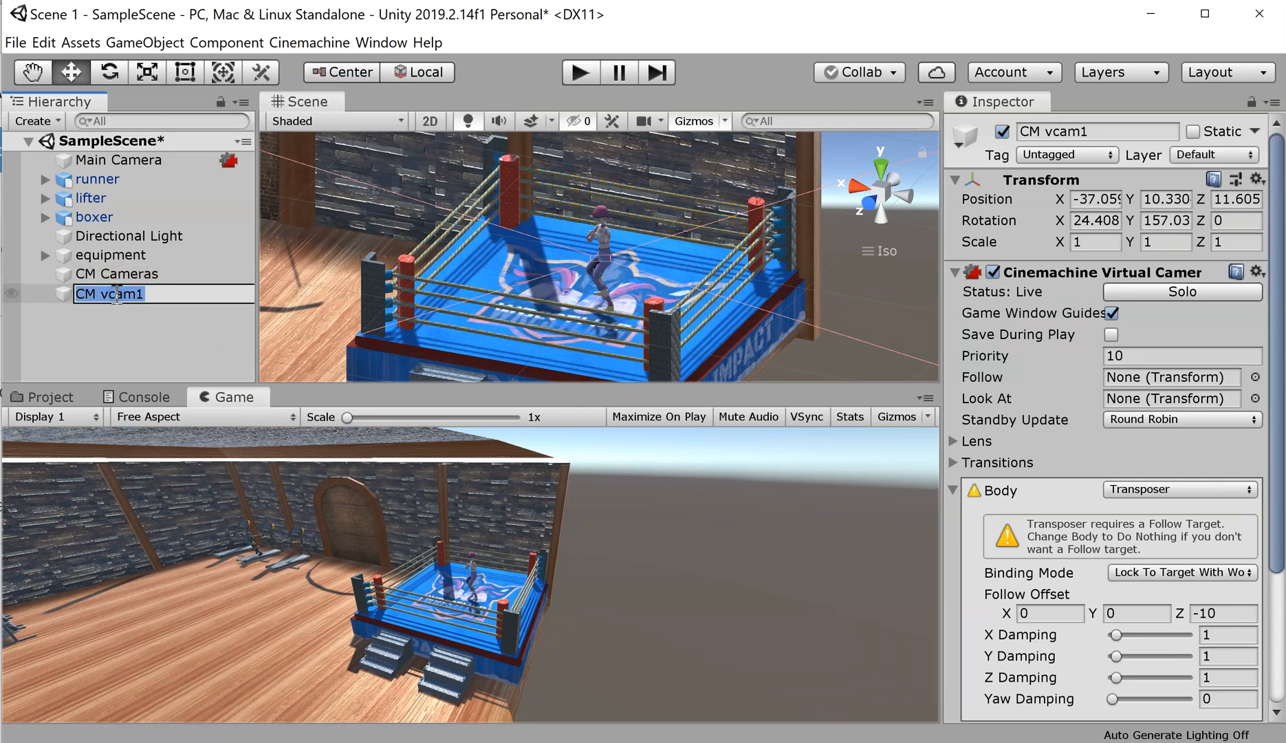
click(178, 292)
key(BackSpace)
key(BackSpace)
key(BackSpace)
key(BackSpace)
key(BackSpace)
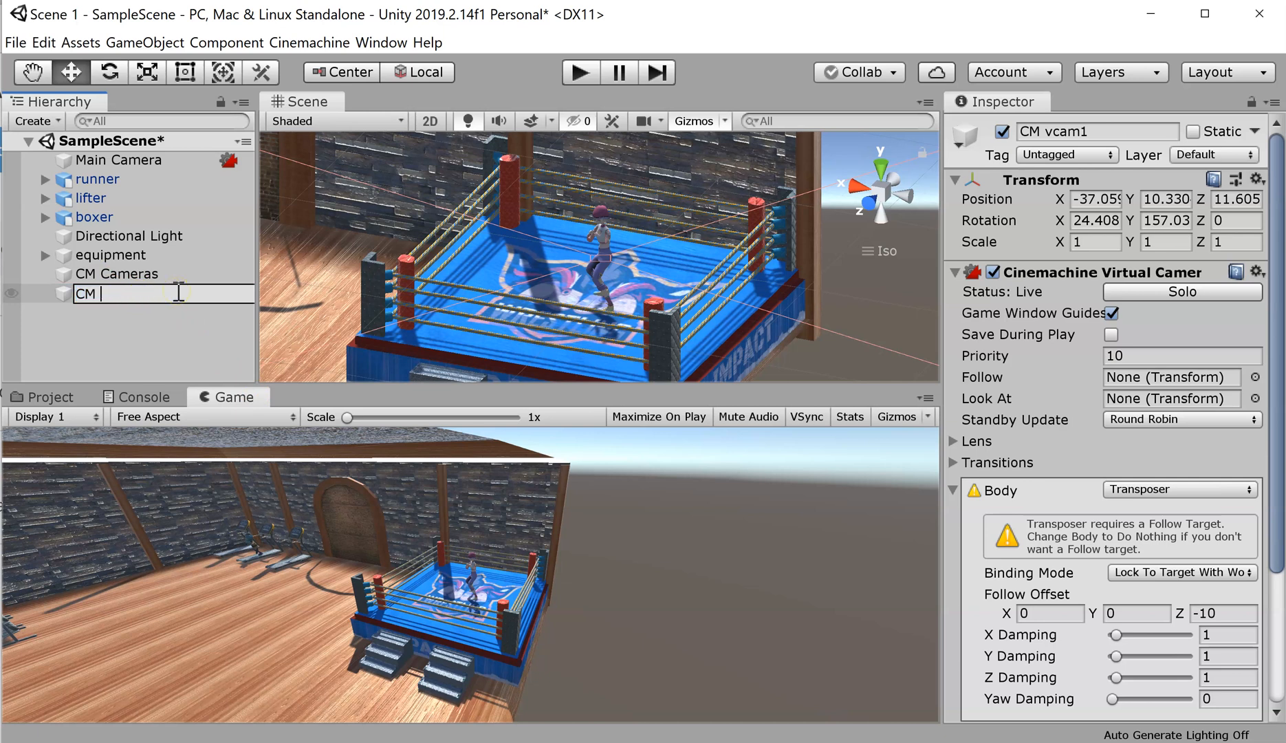
text(boxerCam)
key(Return)
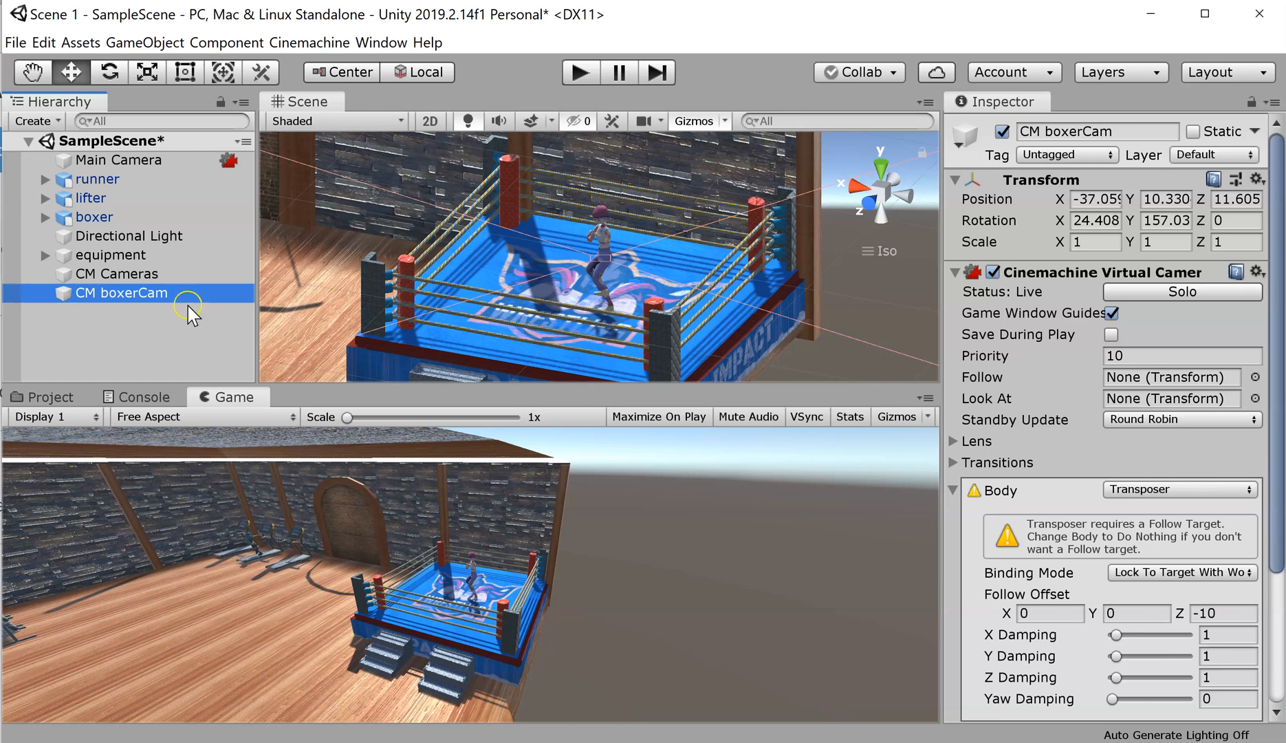
drag(129, 289, 143, 274)
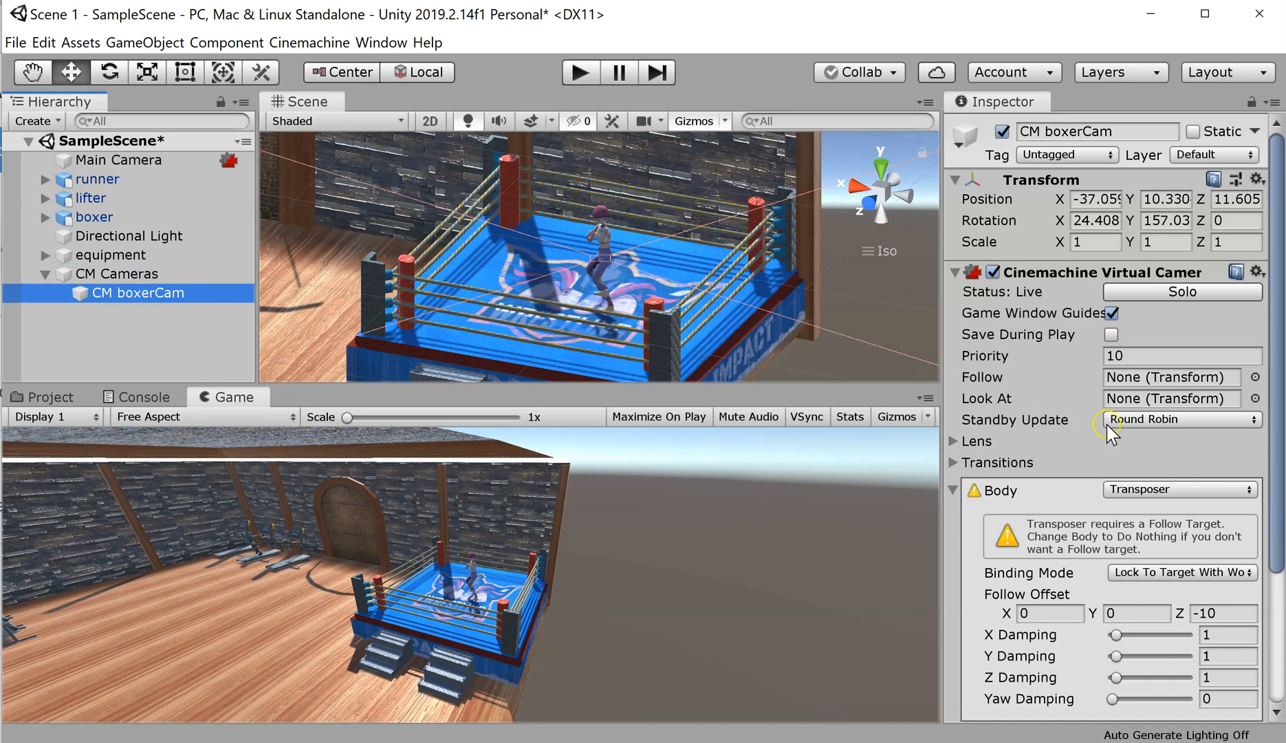
Step: Assign the boxer's child boxerFollow to both the Follow and Look At fields of CM boxerCam
click(954, 489)
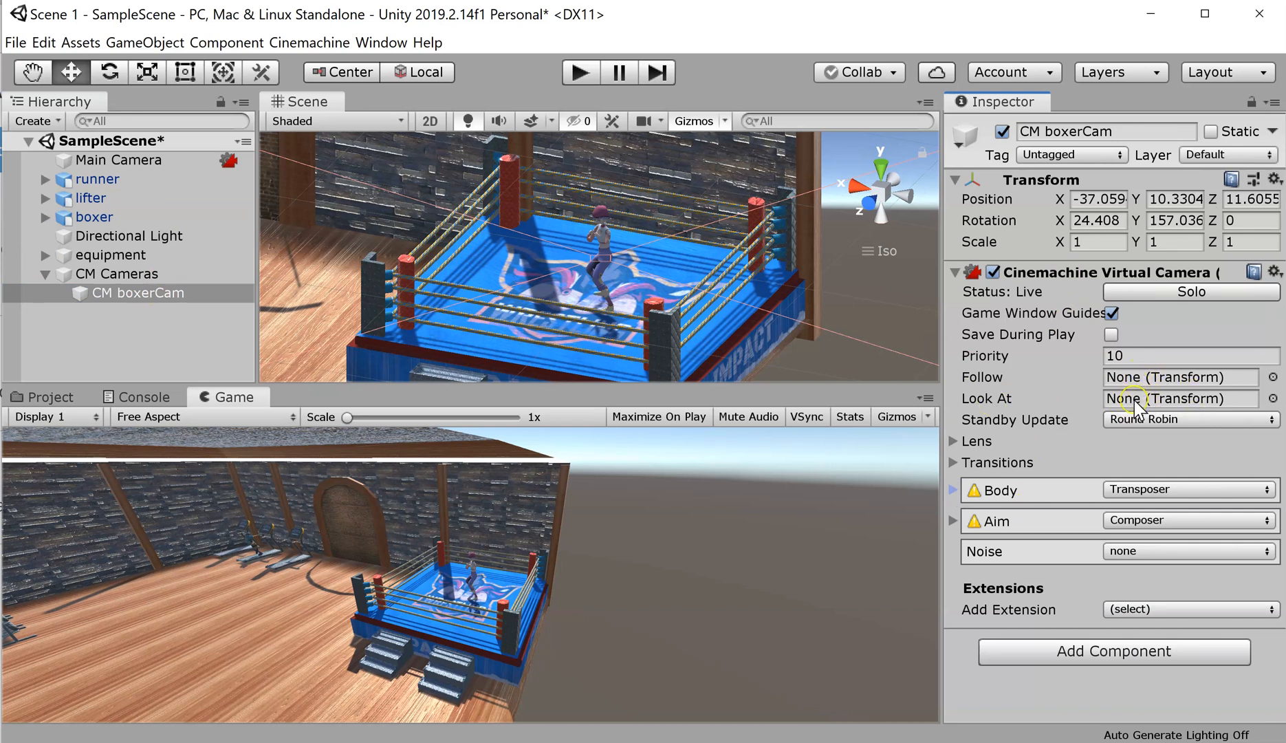
click(43, 216)
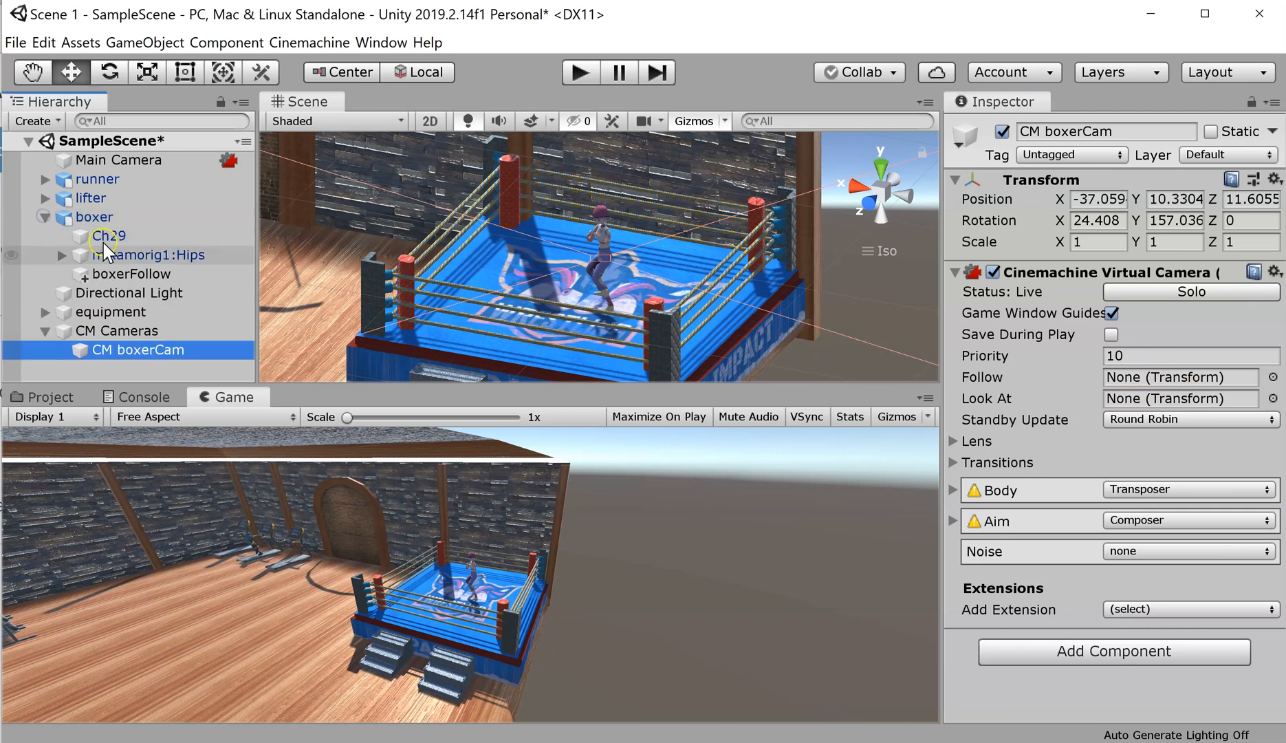
drag(131, 274, 1124, 380)
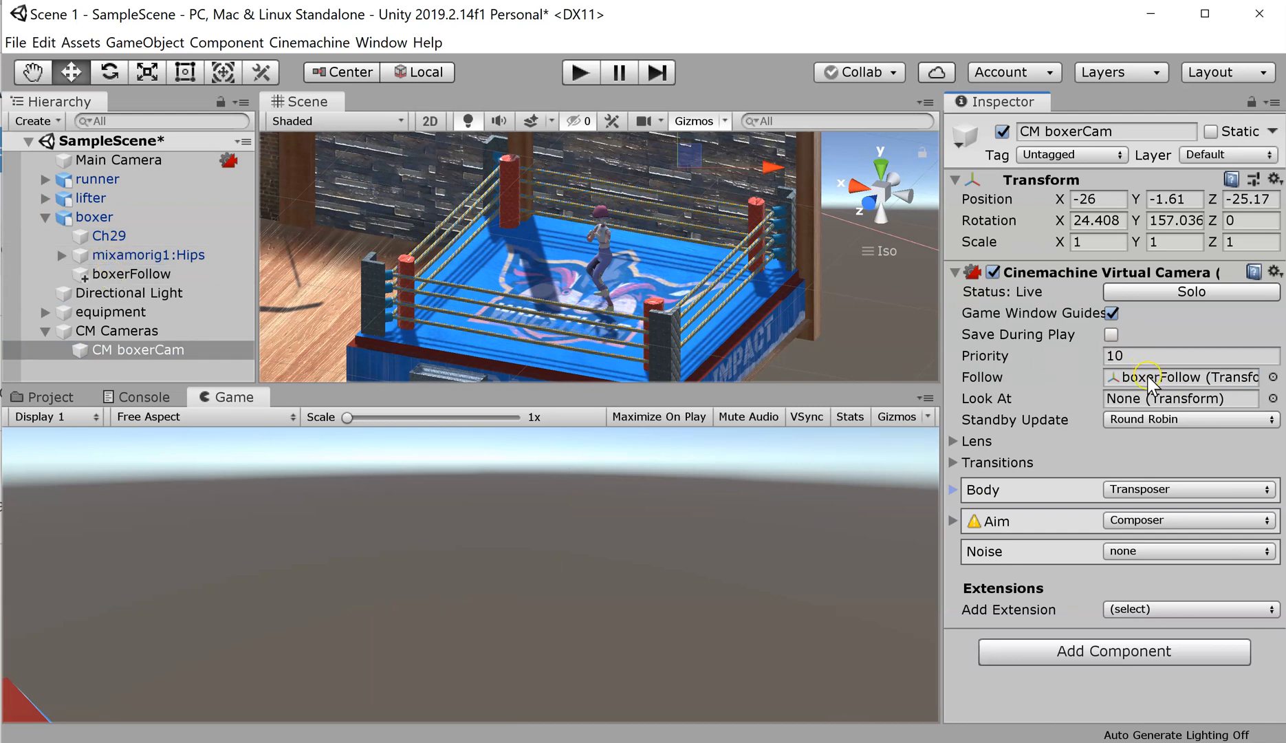
drag(109, 276, 1143, 400)
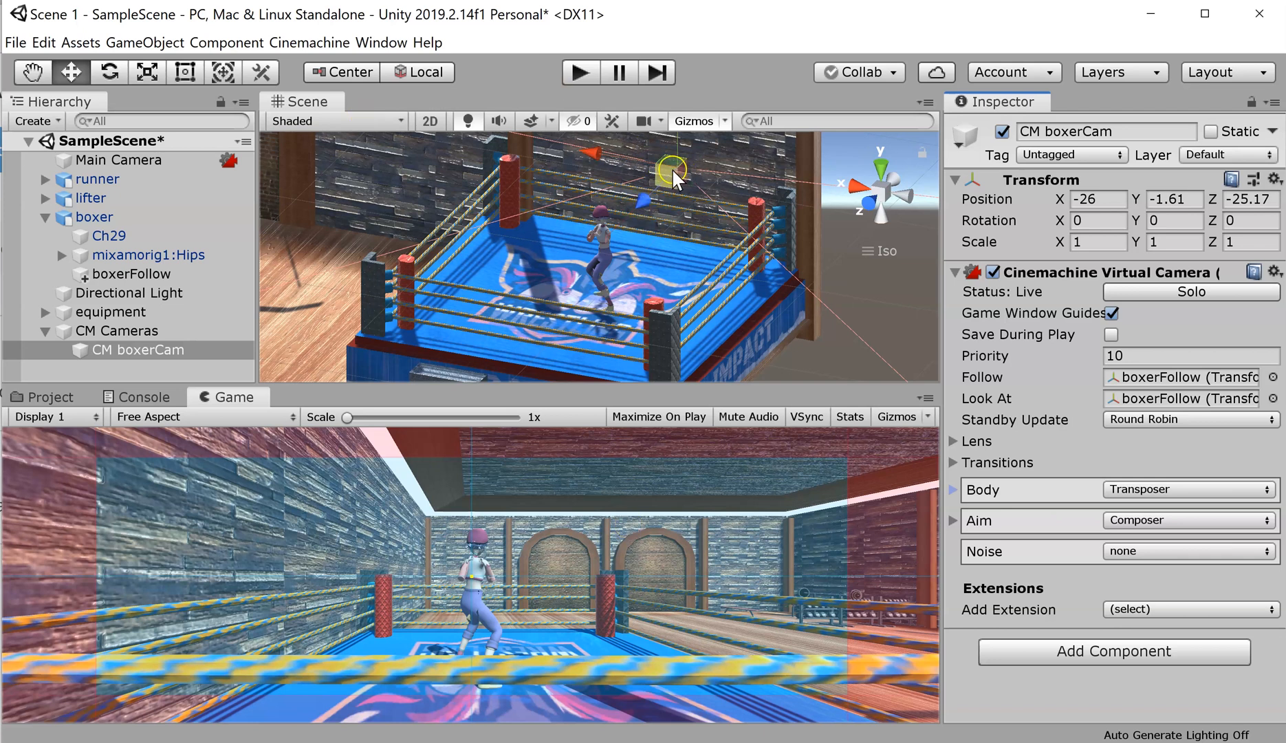
Step: Move CM boxerCam along its Z axis to -6.9699, closer to the boxer
drag(643, 197, 525, 343)
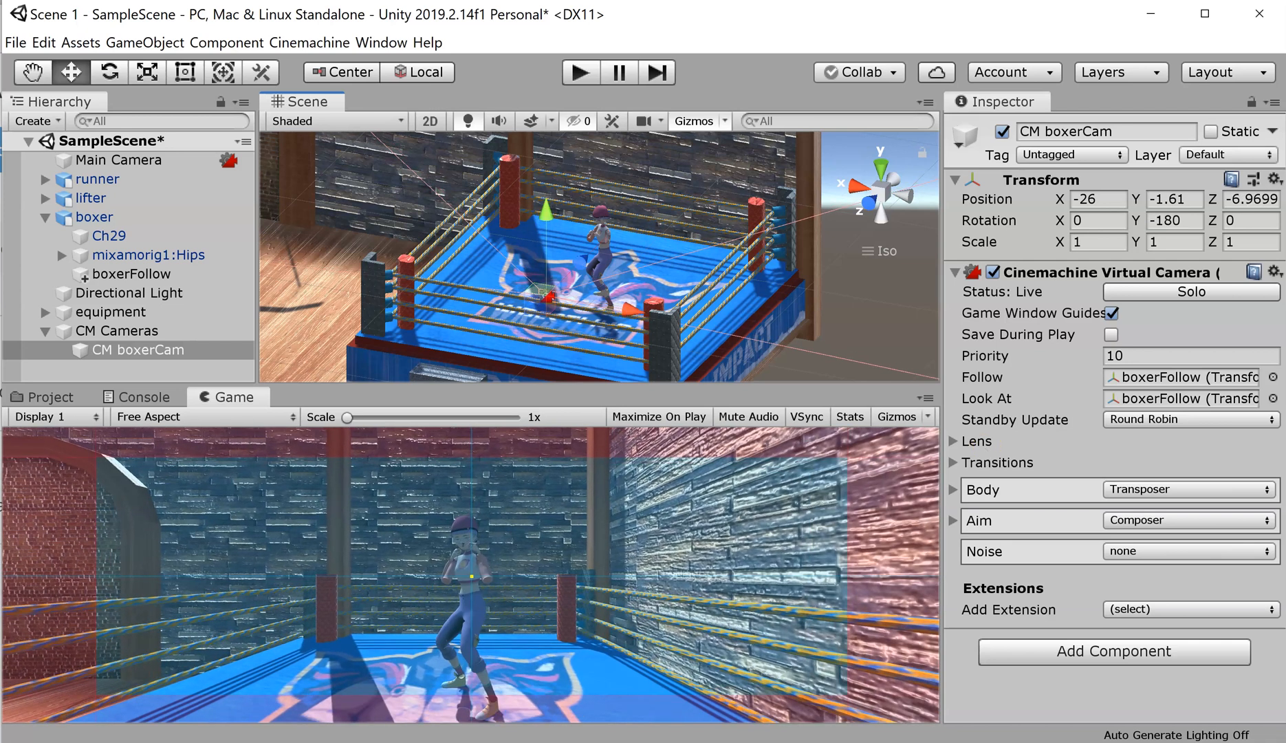